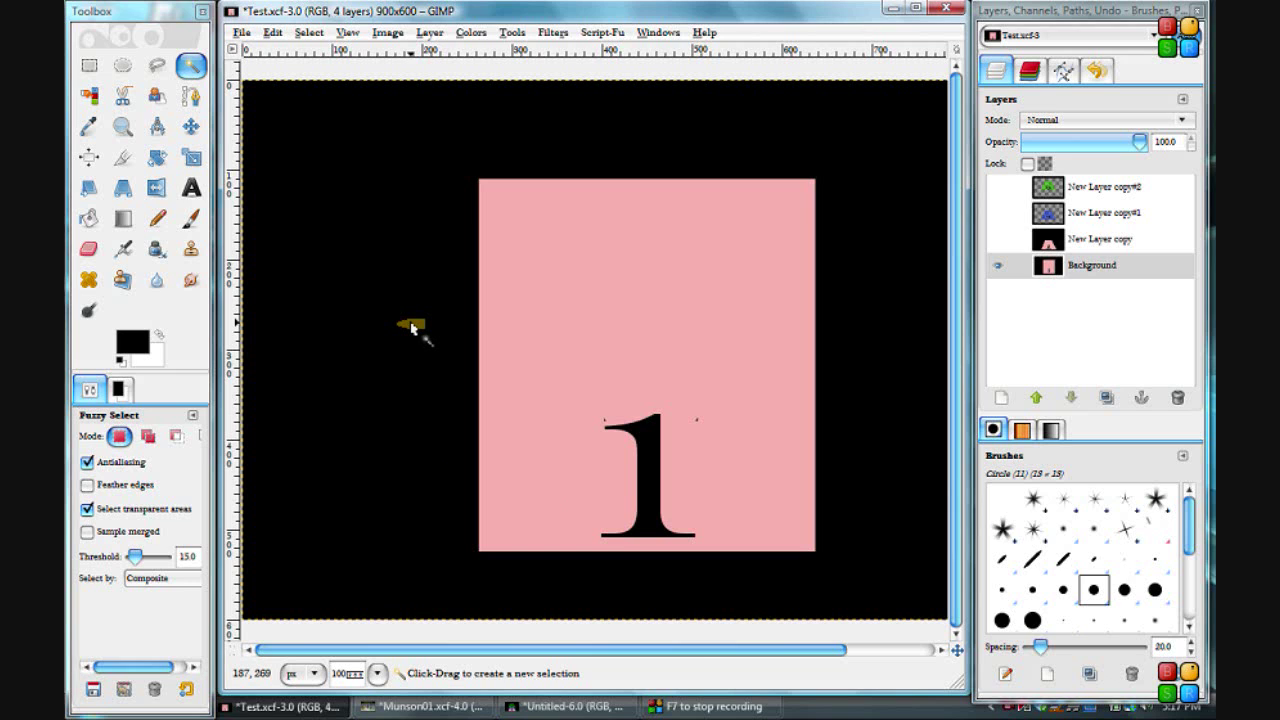
Step: Fuzzy-select the black surround of the pink square and clear it to transparency with Edit > Clear
left_click(411, 328)
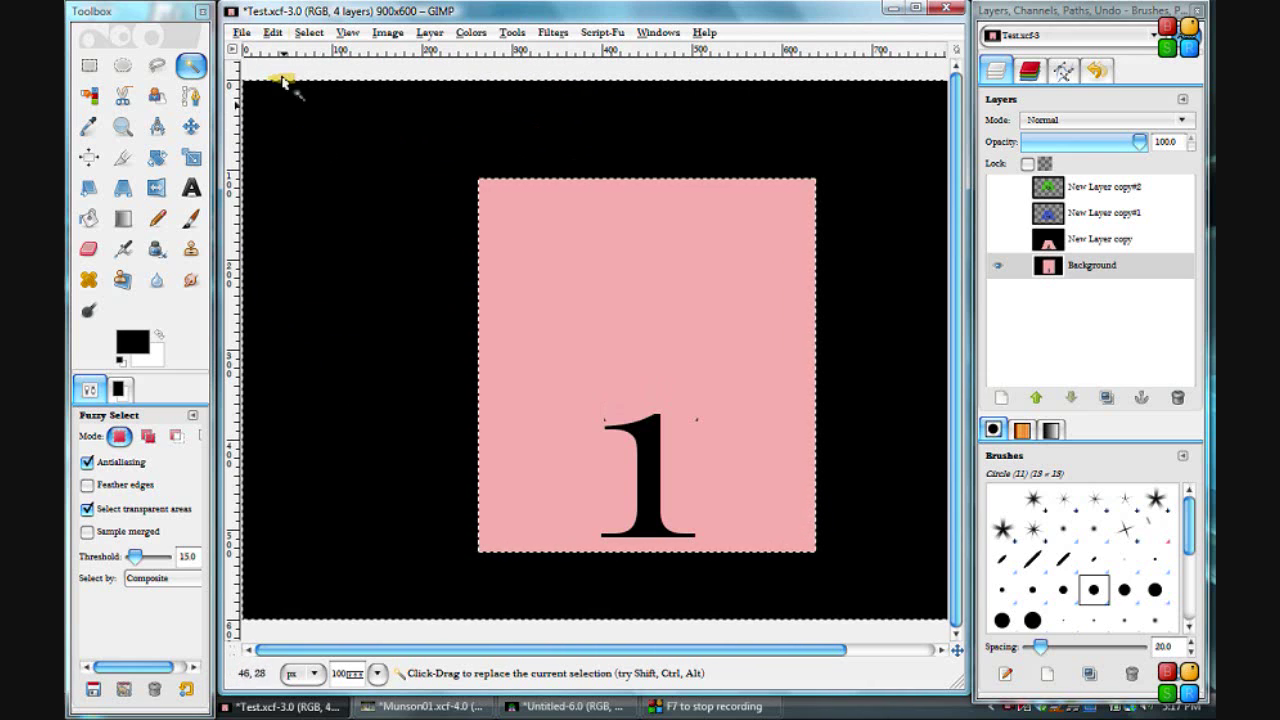
left_click(272, 36)
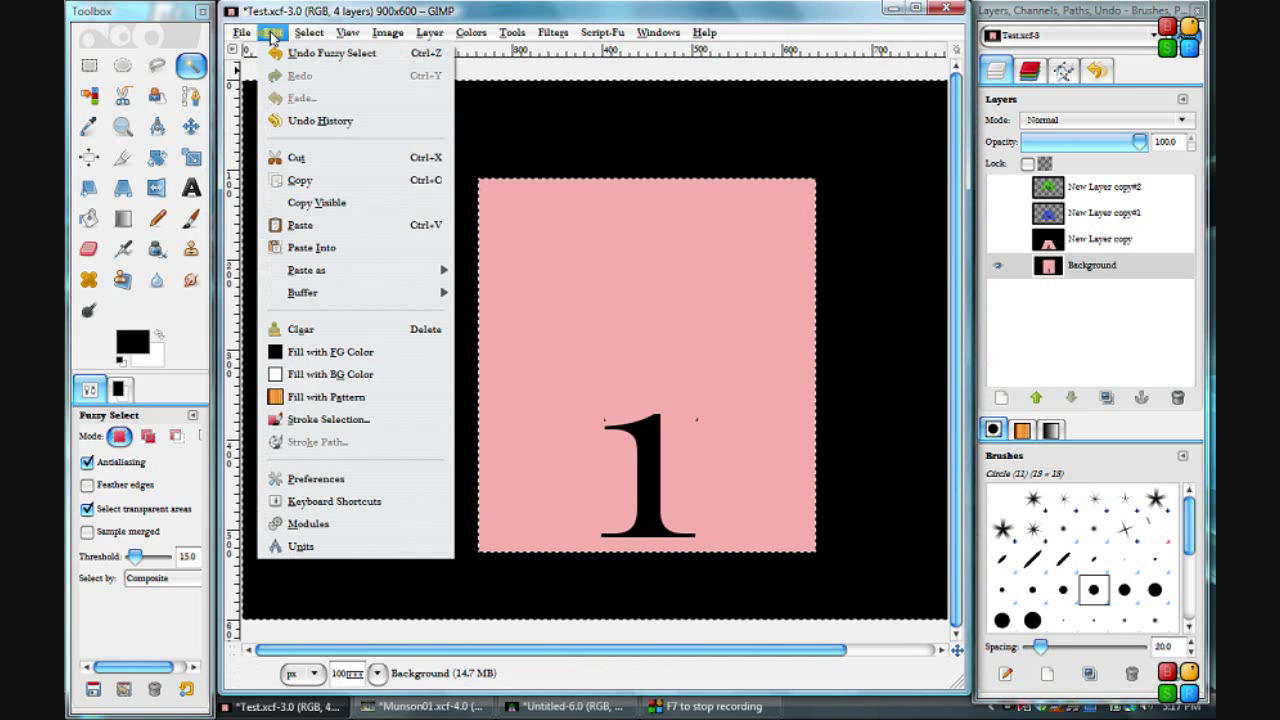
left_click(304, 333)
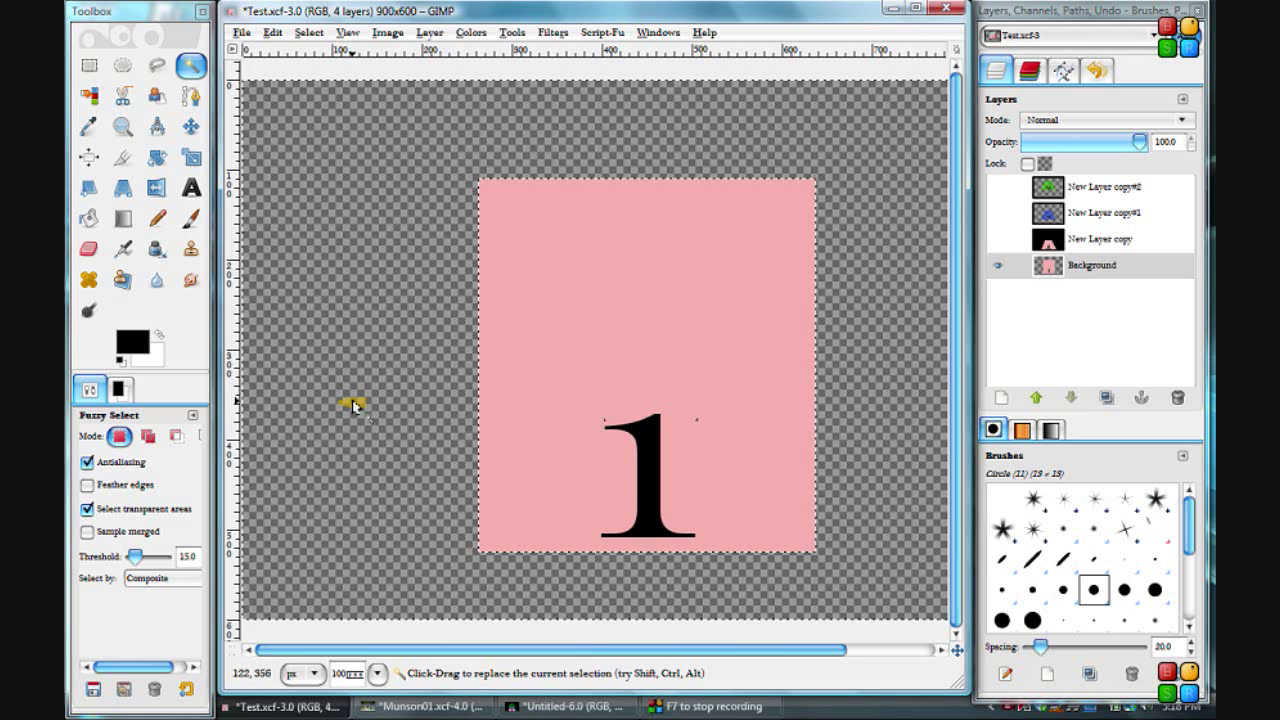
Step: Restore the black surround, drop the selection, and bring the flattened Untitled-6 image forward
left_click(352, 404)
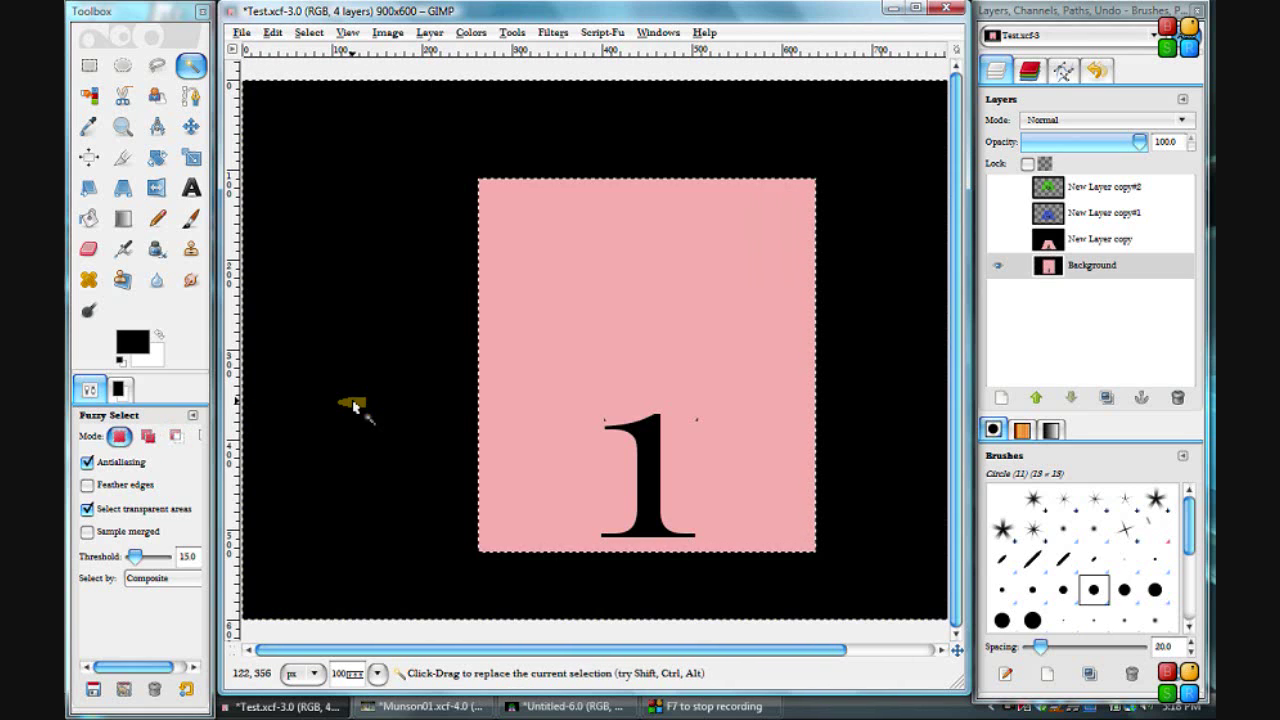
left_click(309, 32)
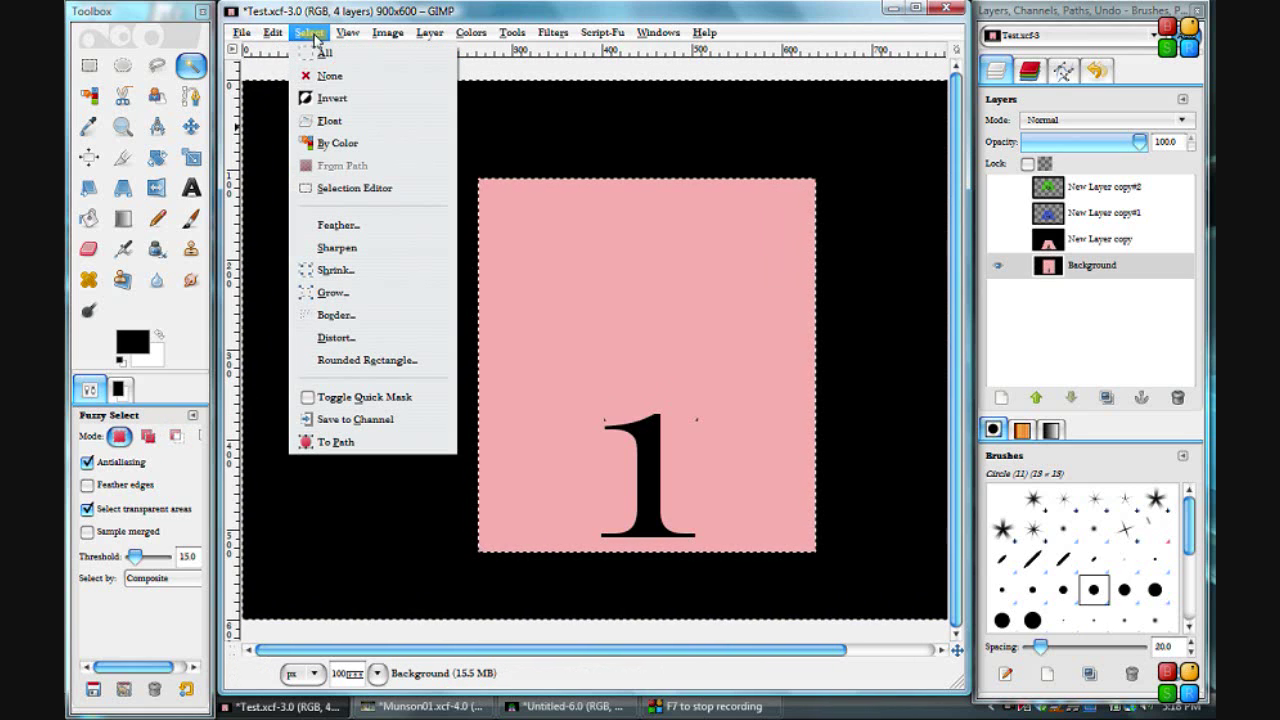
left_click(318, 80)
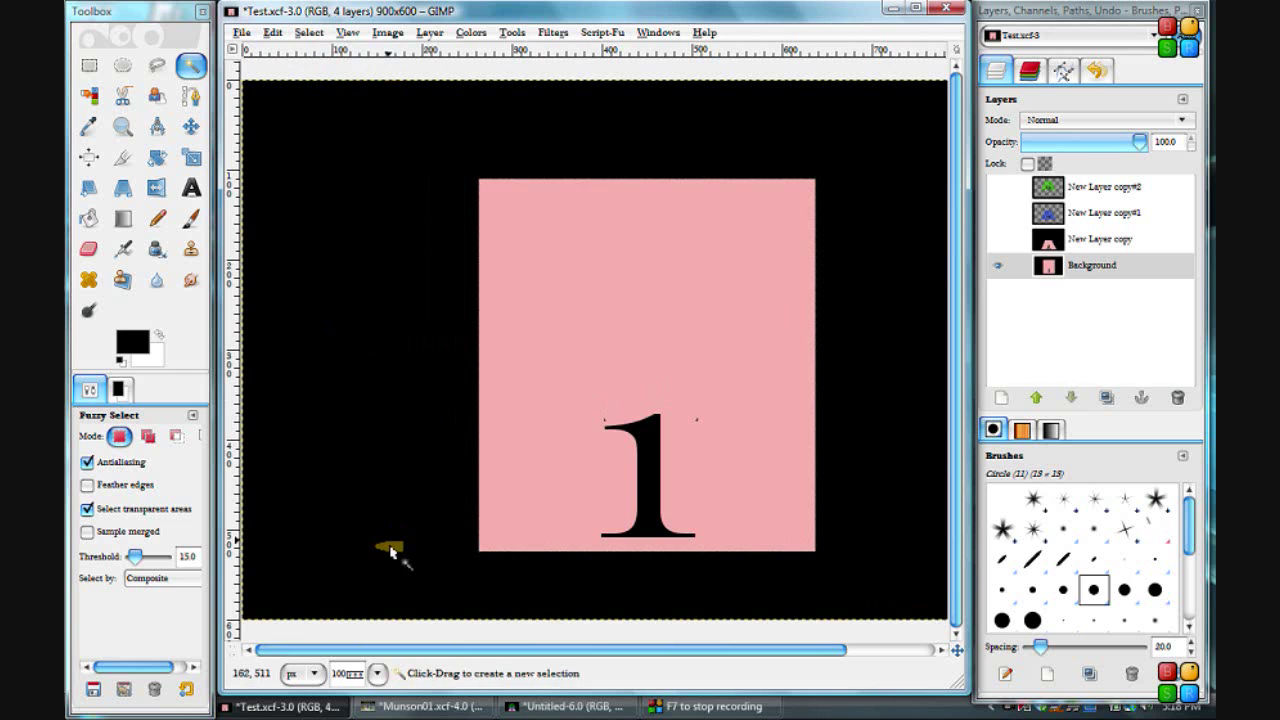
left_click(567, 707)
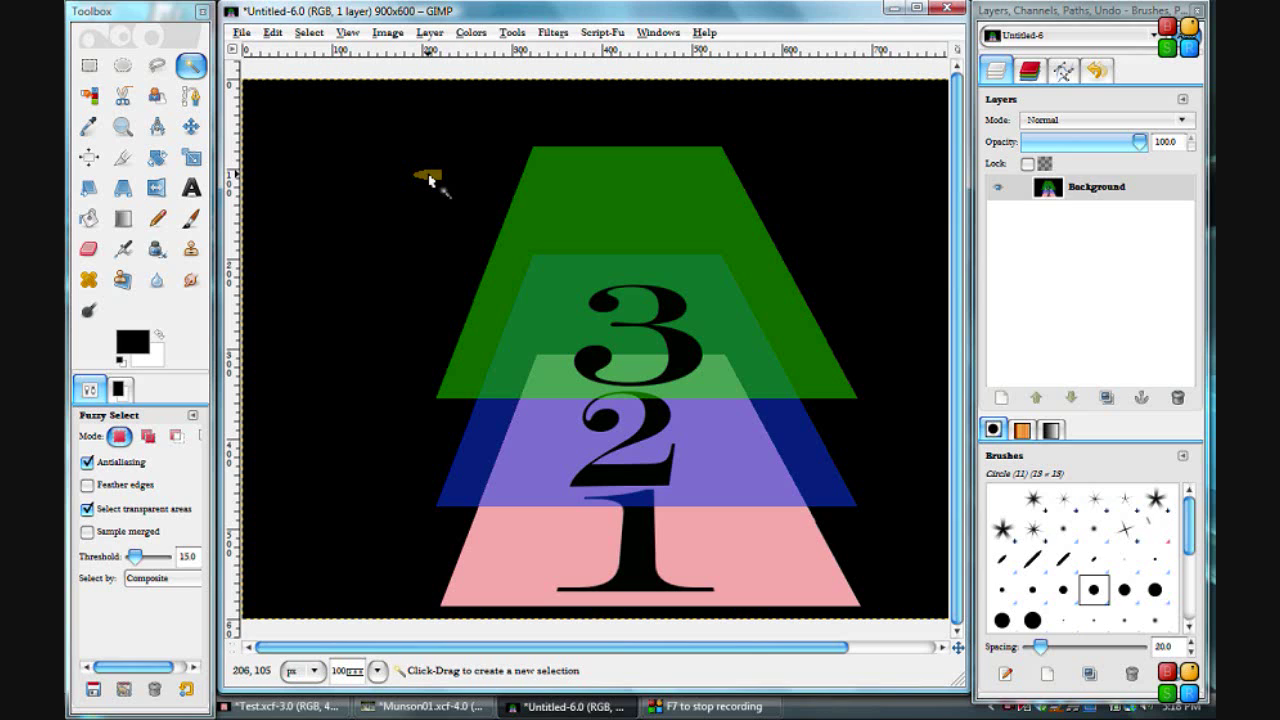
Step: Clear Untitled-6's fuzzy-selected black background, which turns white, then undo to restore the black
left_click(429, 178)
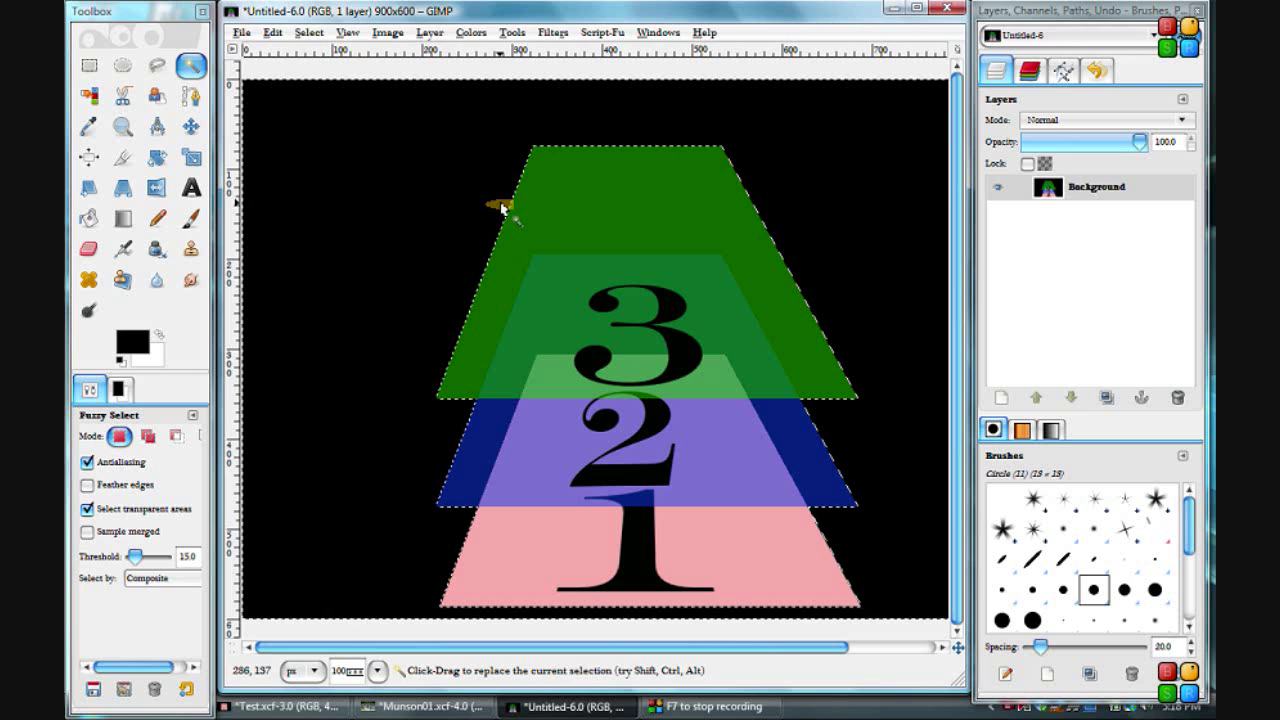
left_click(273, 35)
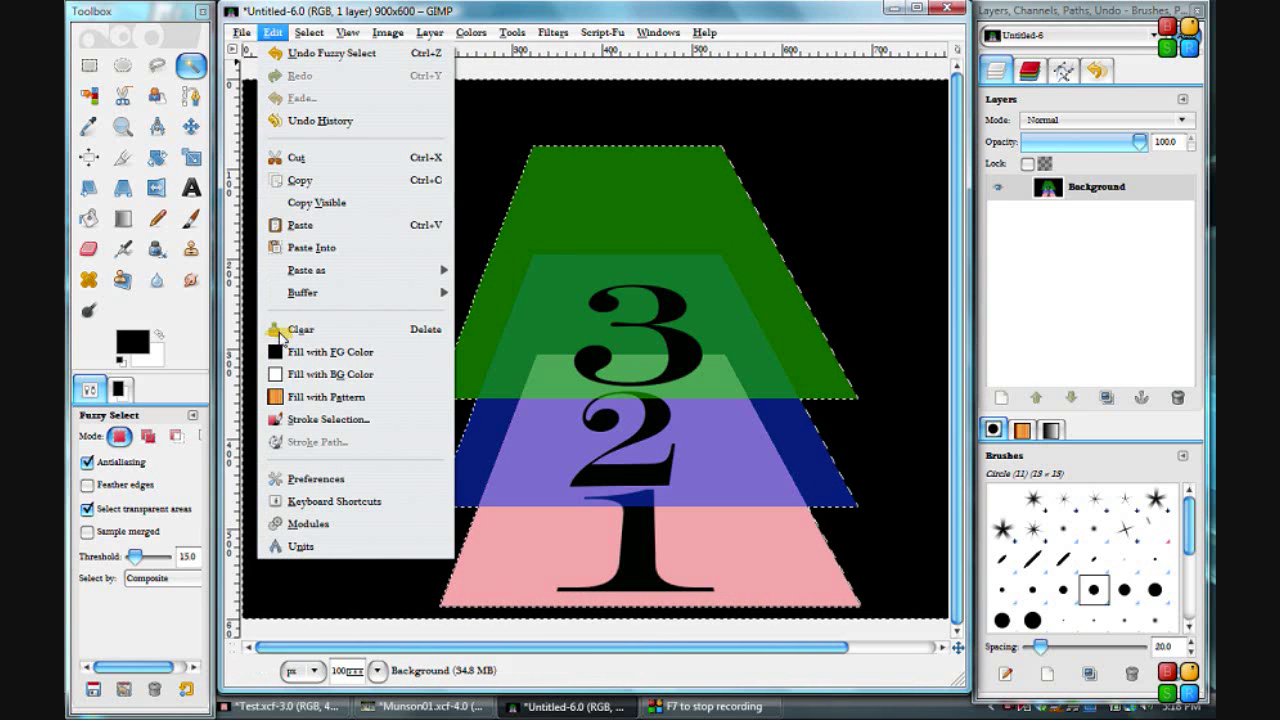
left_click(296, 330)
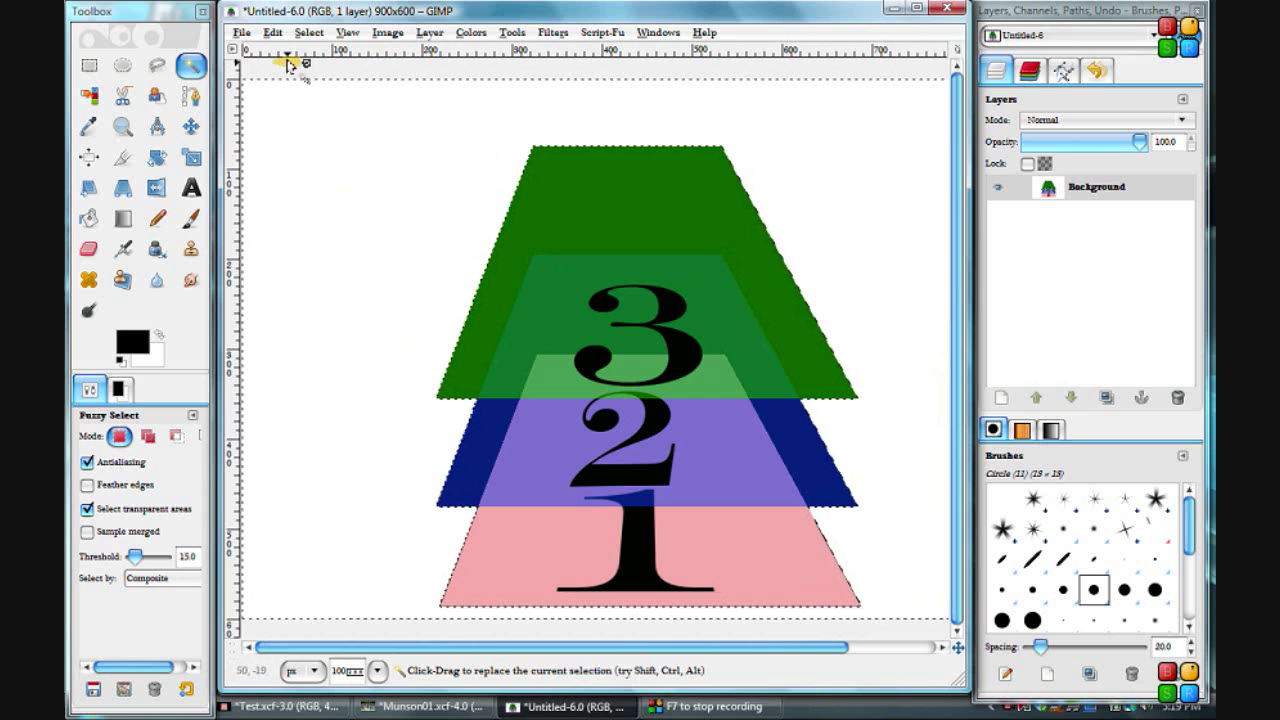
key("ctrl")
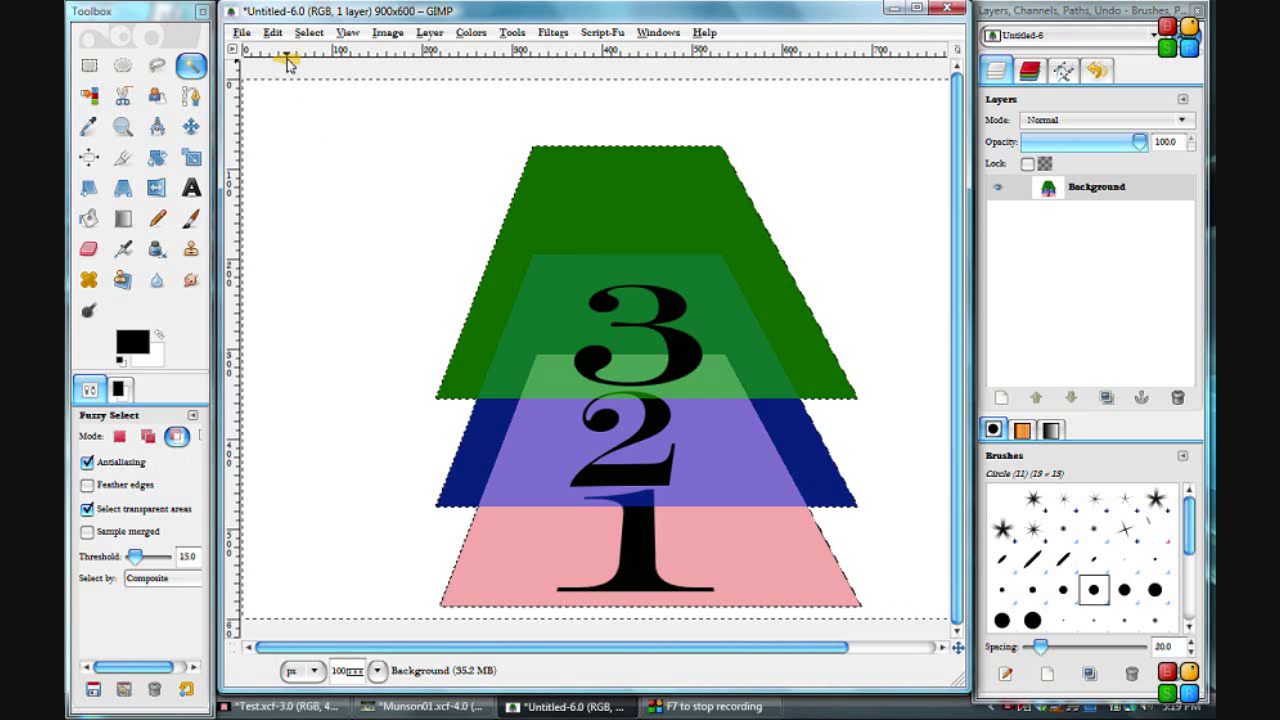
key("ctrl+comma")
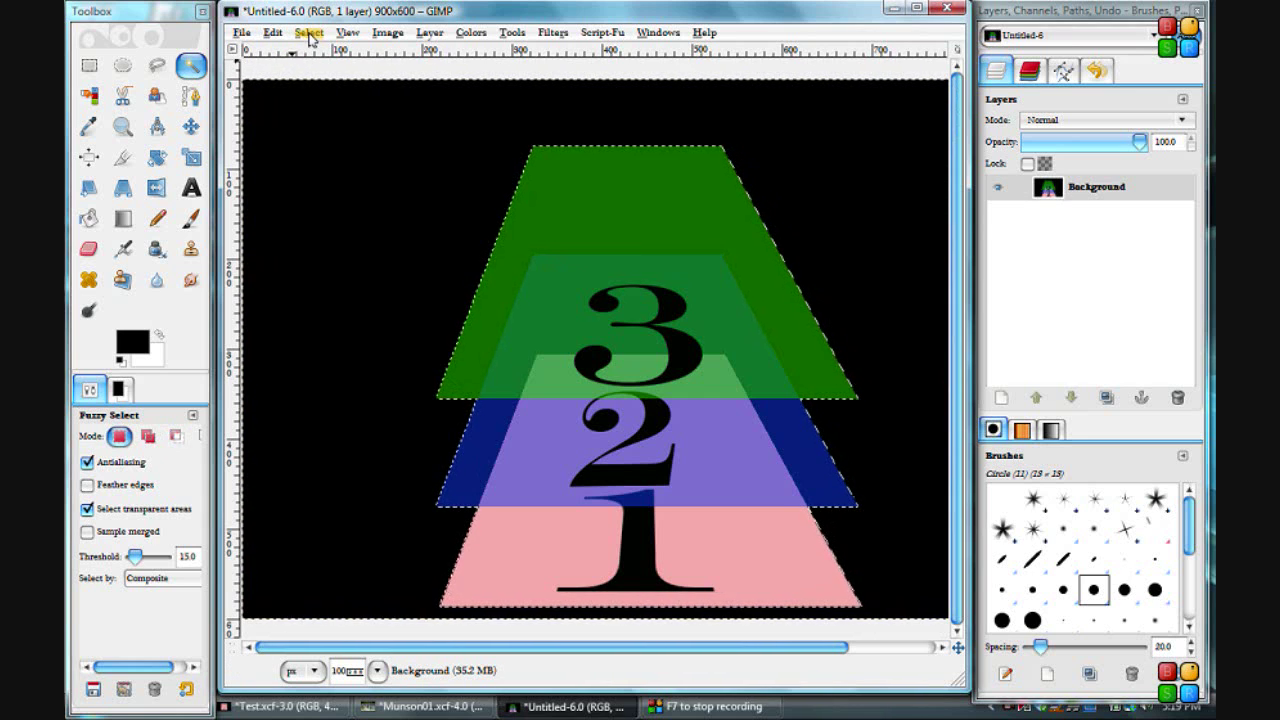
left_click(308, 33)
Step: Deselect all and add an alpha channel to Untitled-6's Background layer via Layer > Transparency
left_click(330, 75)
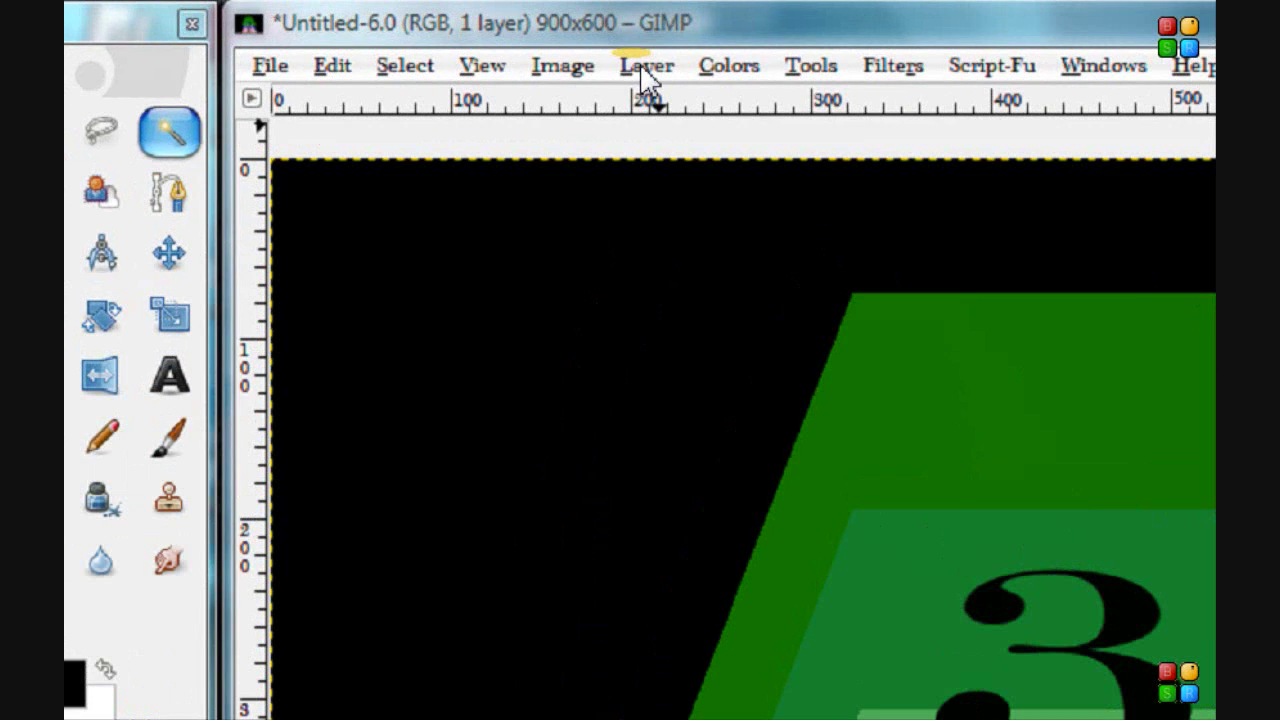
left_click(641, 66)
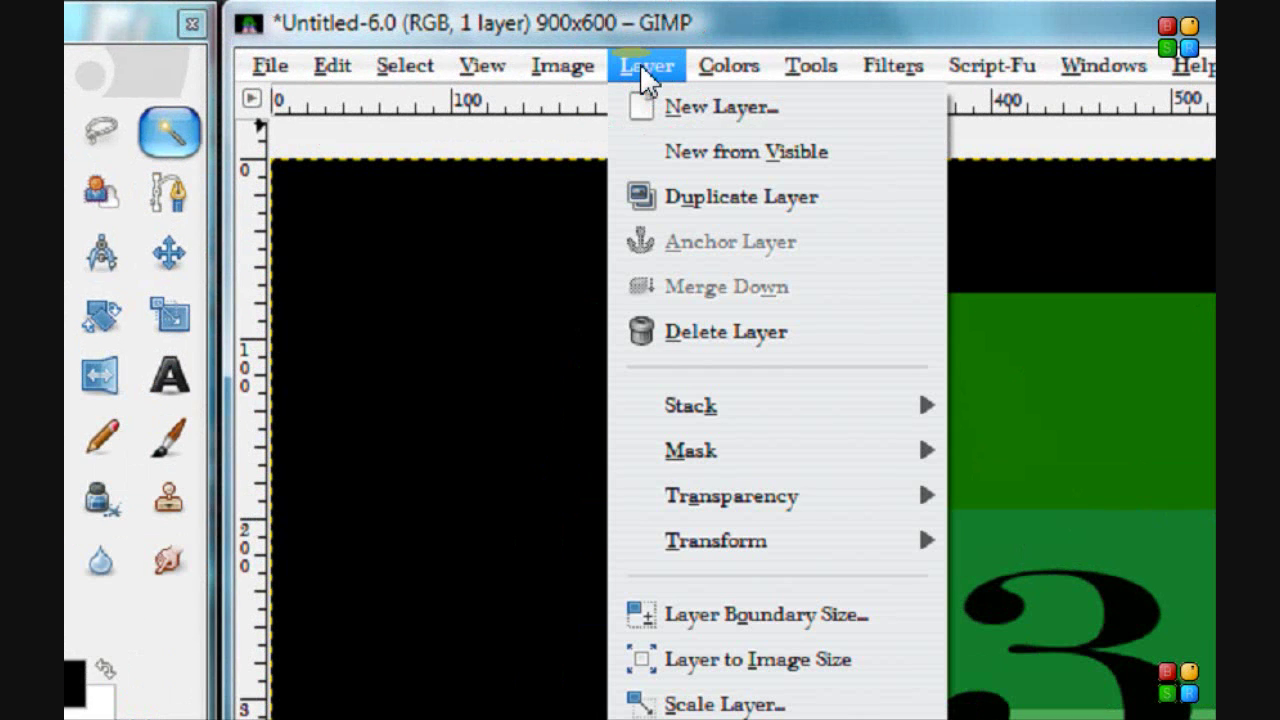
mouse_move(676, 497)
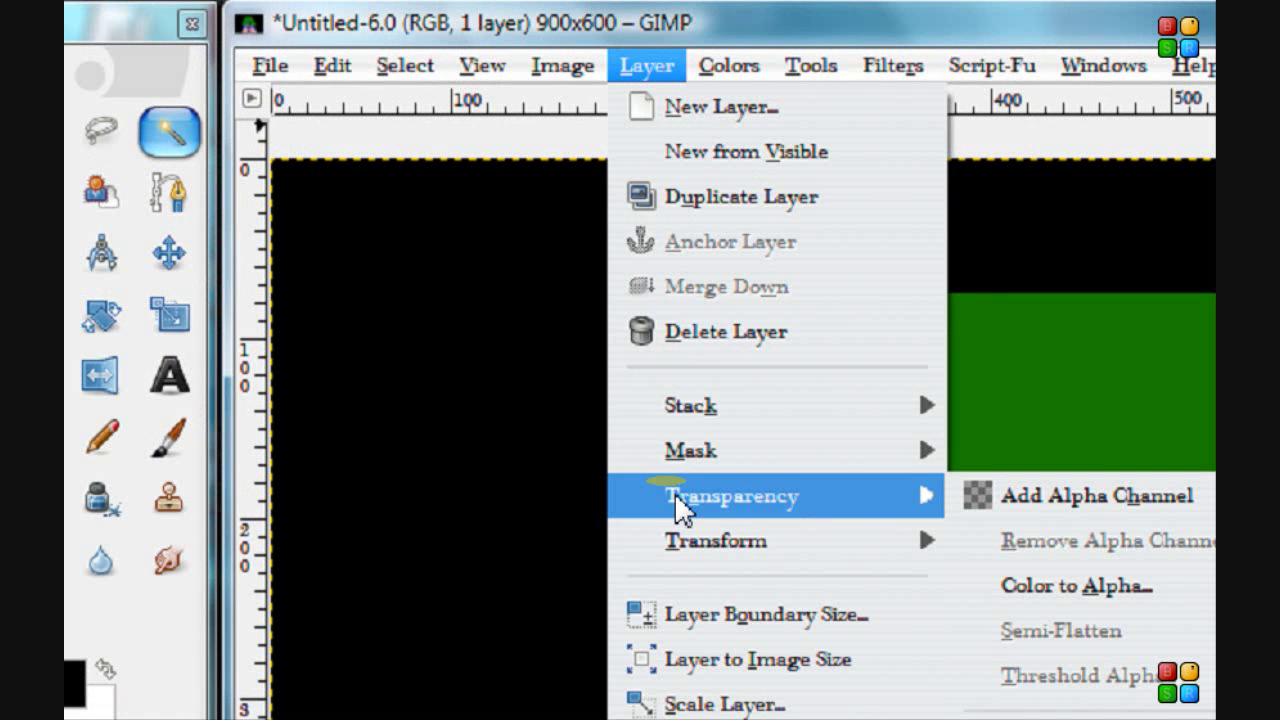
left_click(1001, 494)
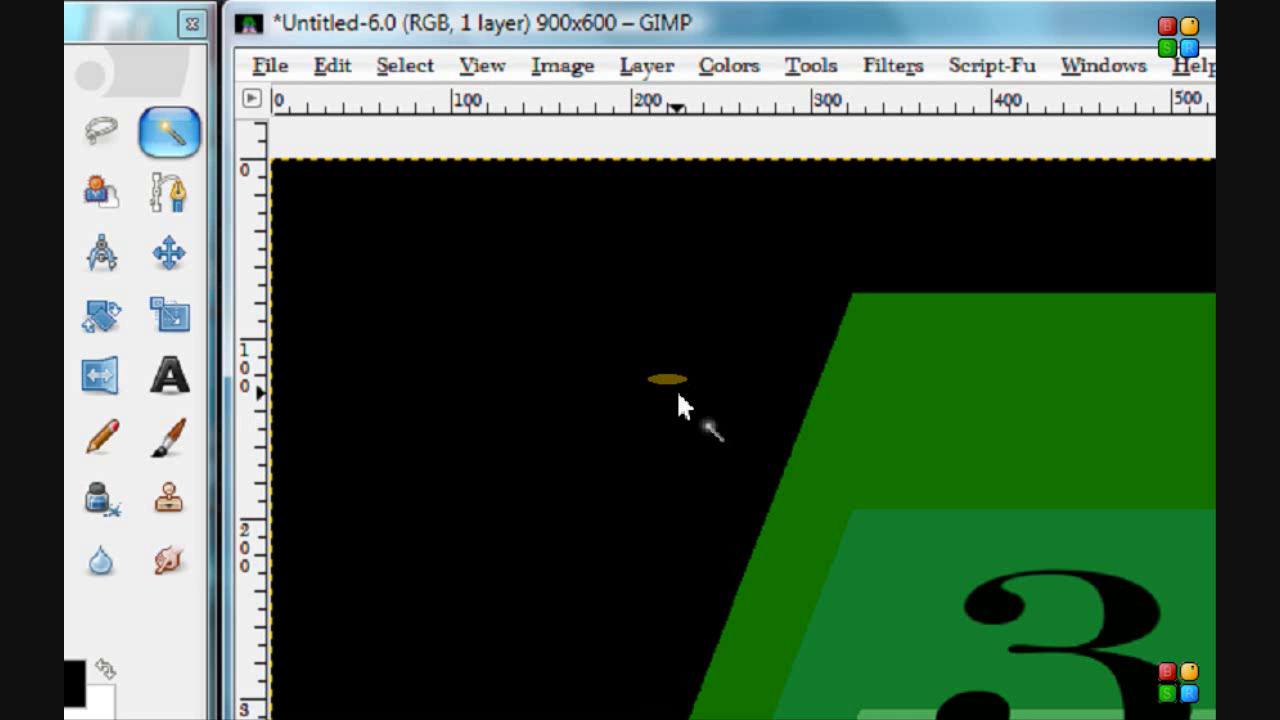
key("alt+f")
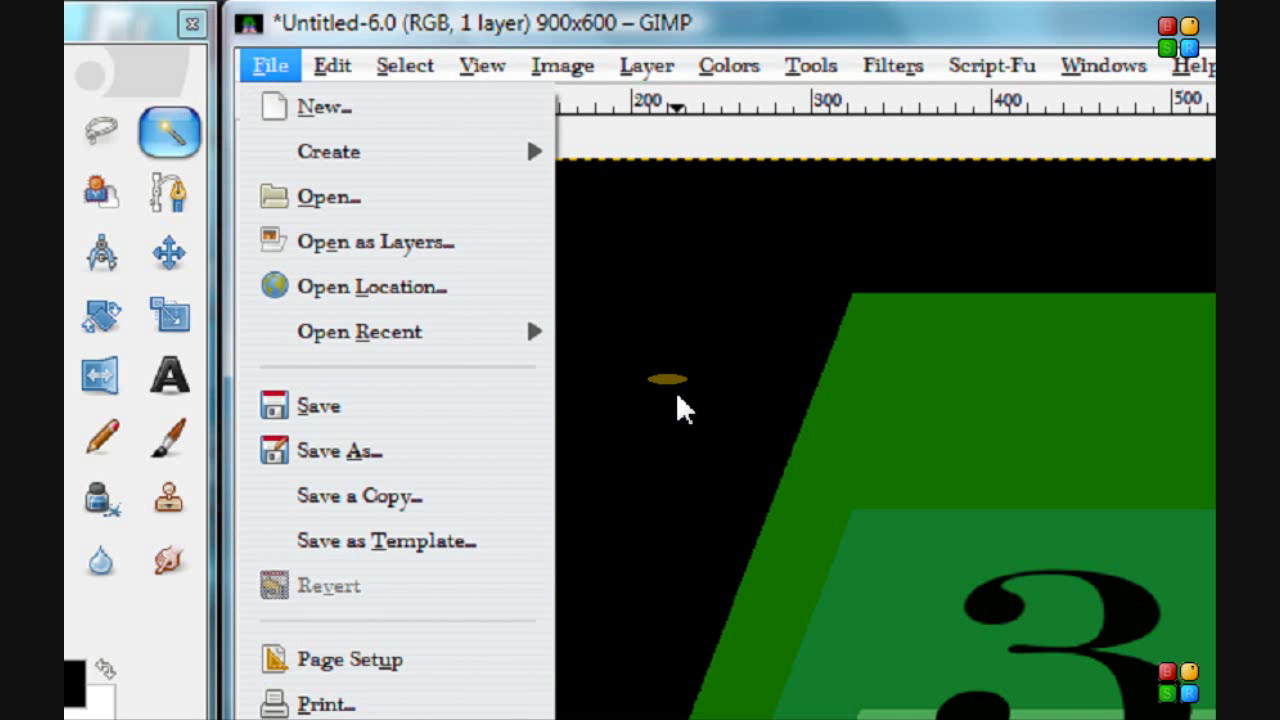
key("Escape")
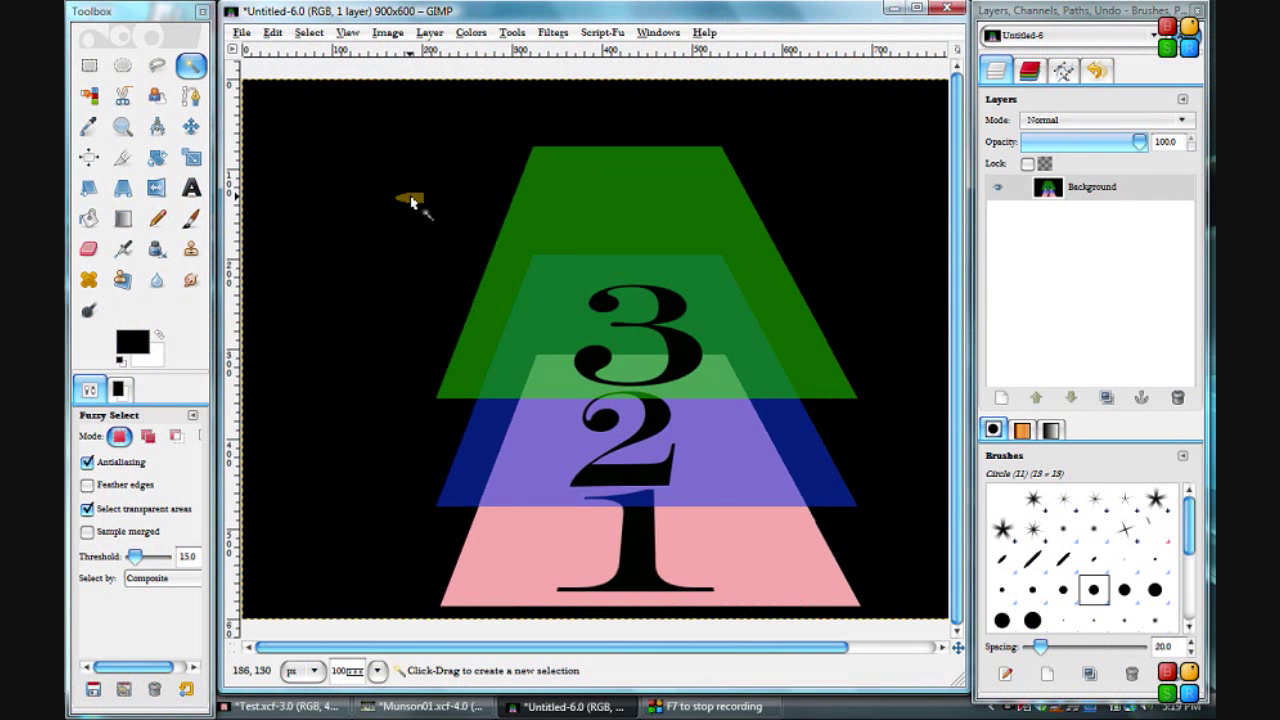
left_click(411, 201)
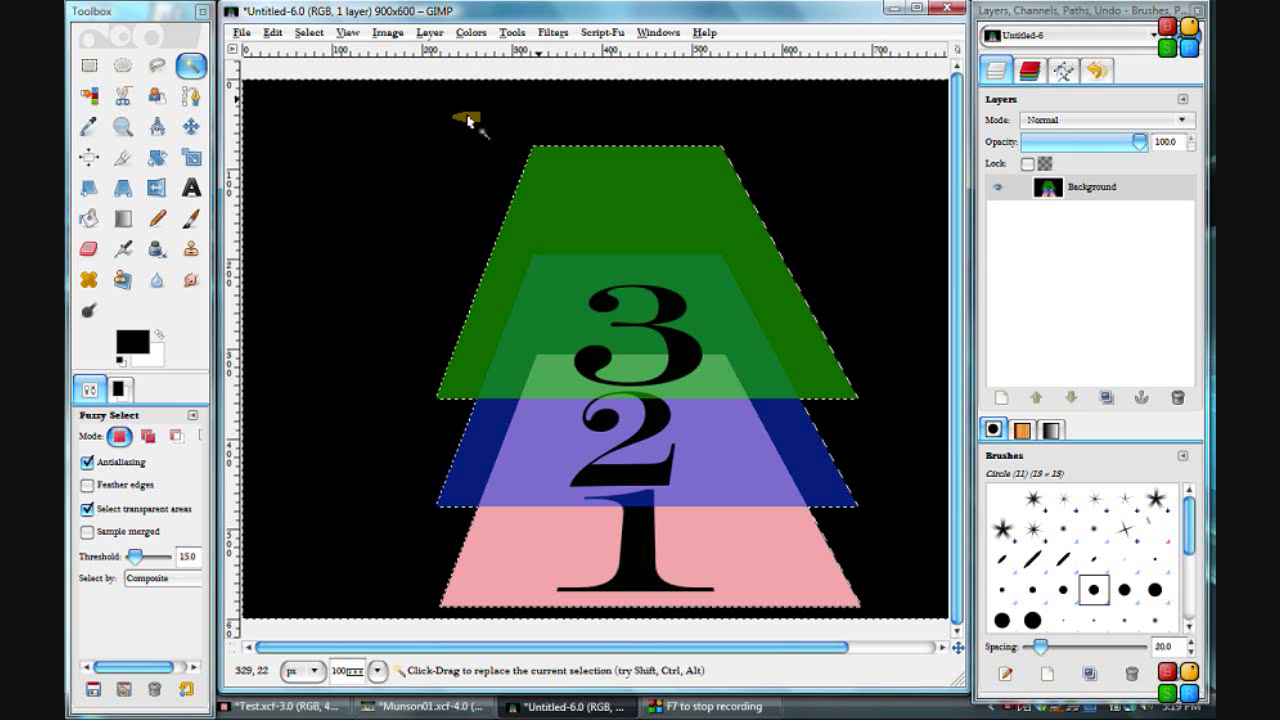
left_click(273, 33)
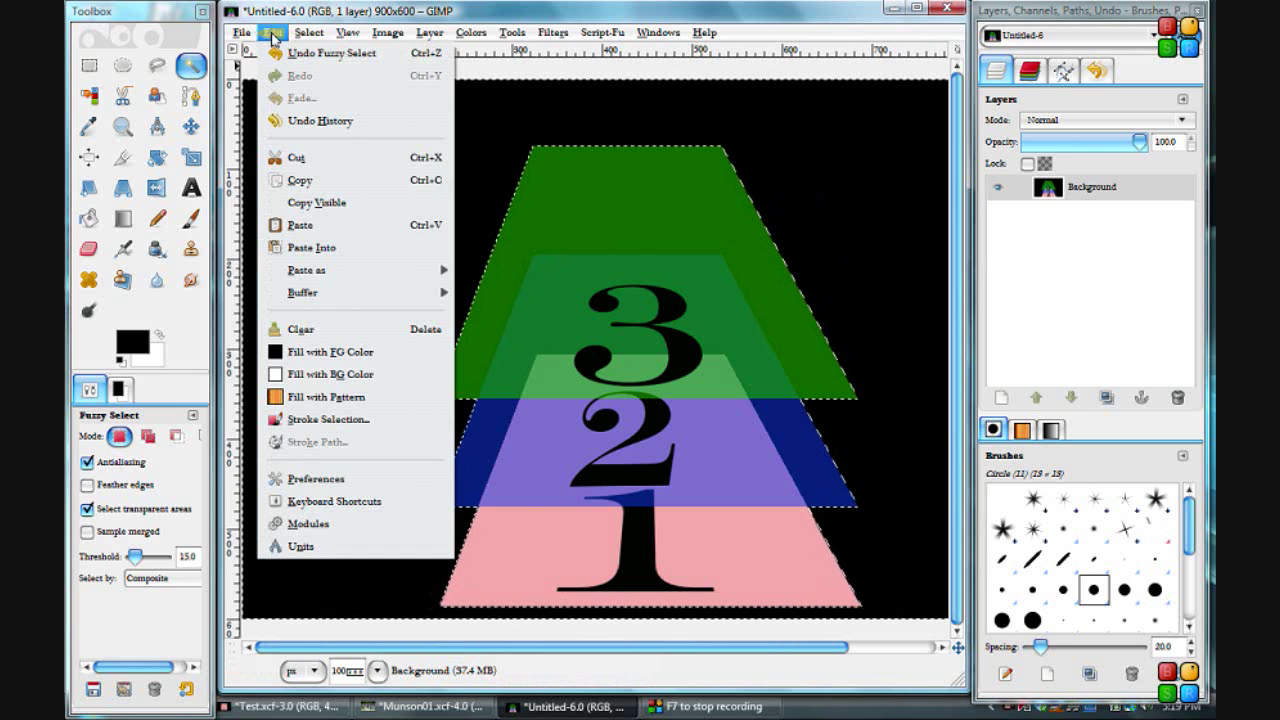
left_click(310, 340)
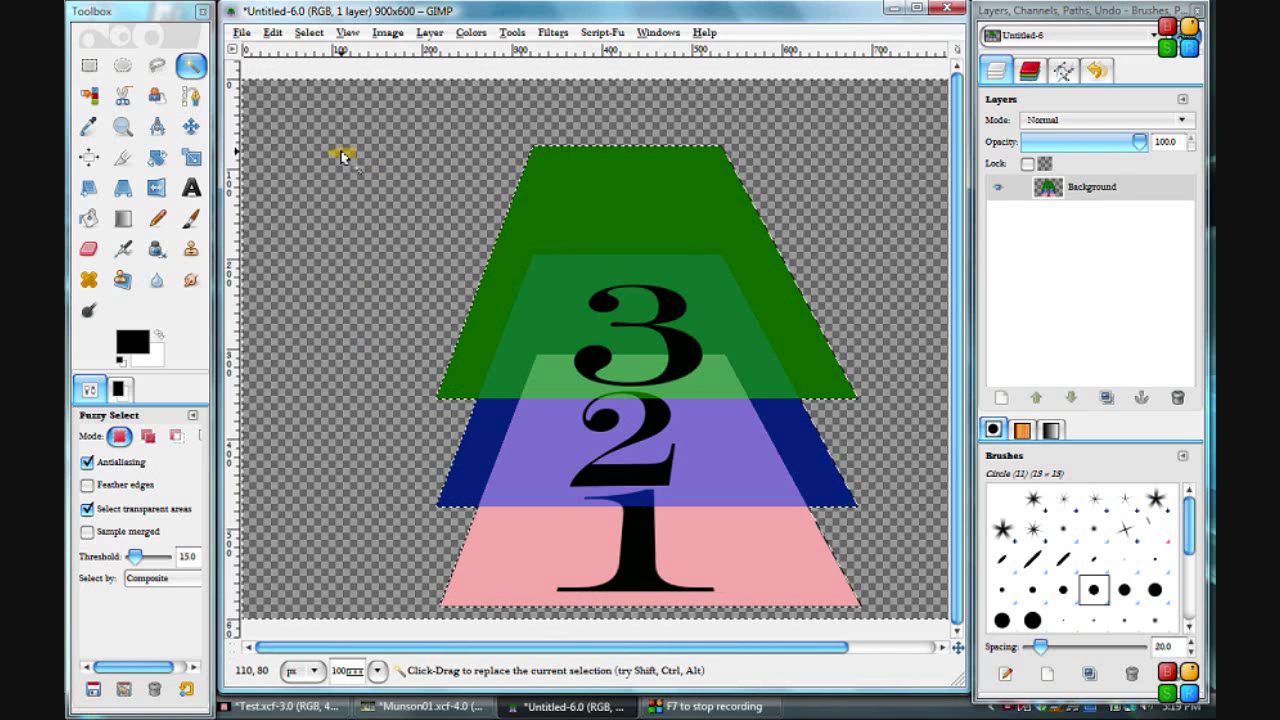
key("ctrl+comma")
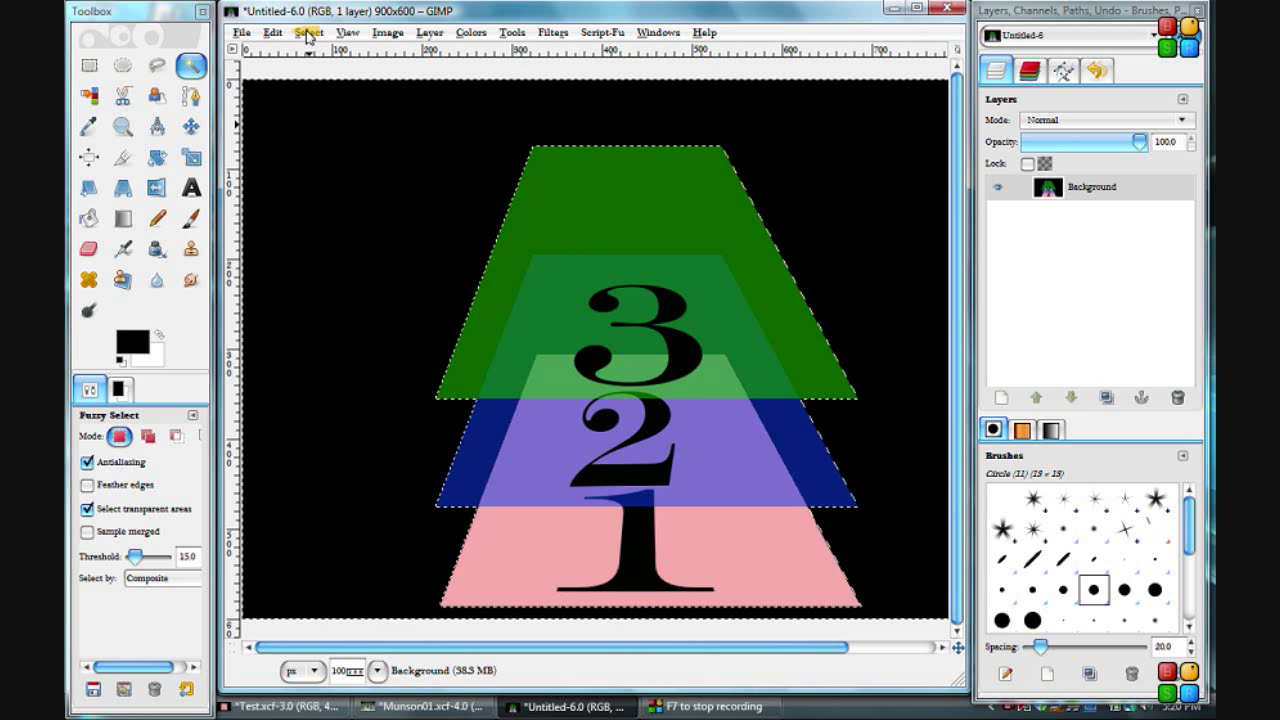
left_click(309, 32)
left_click(316, 76)
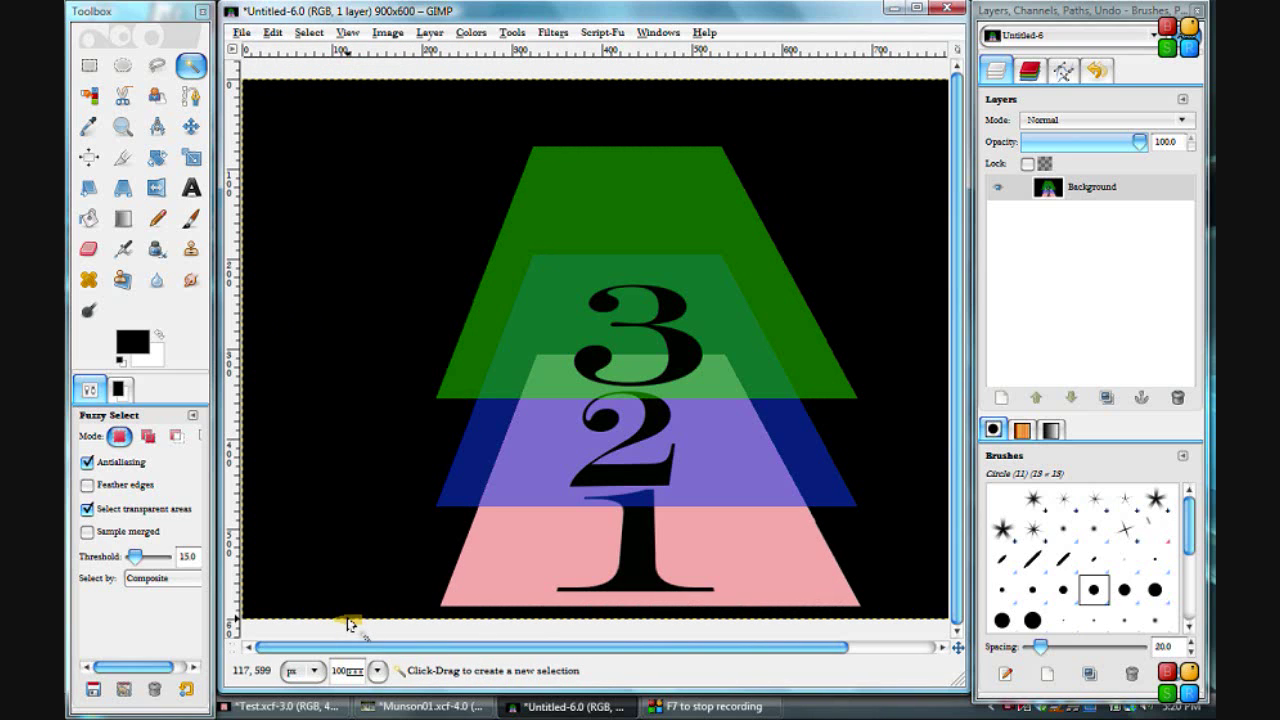
Step: Bring the Test.xcf image window forward from the taskbar
left_click(288, 708)
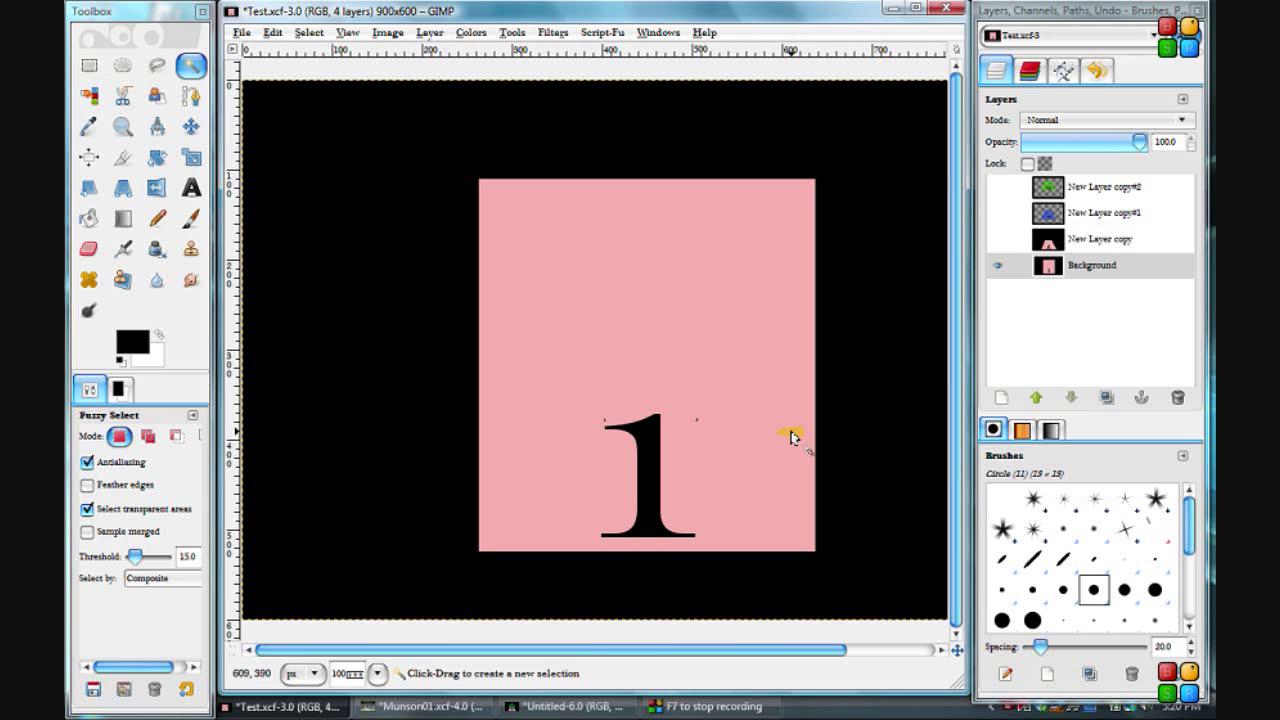
Step: Toggle the pink, blue 2 and green 3 trapezoid layers on and off to compare the stacking
left_click(1000, 240)
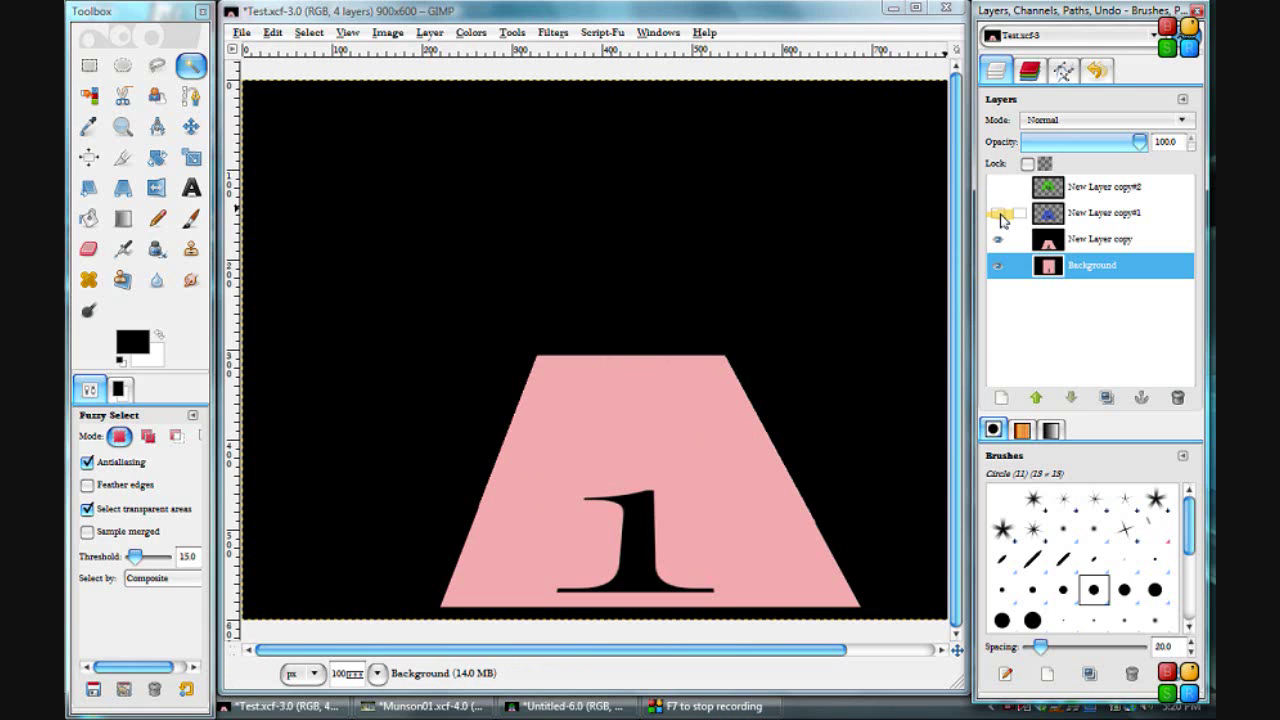
left_click(999, 213)
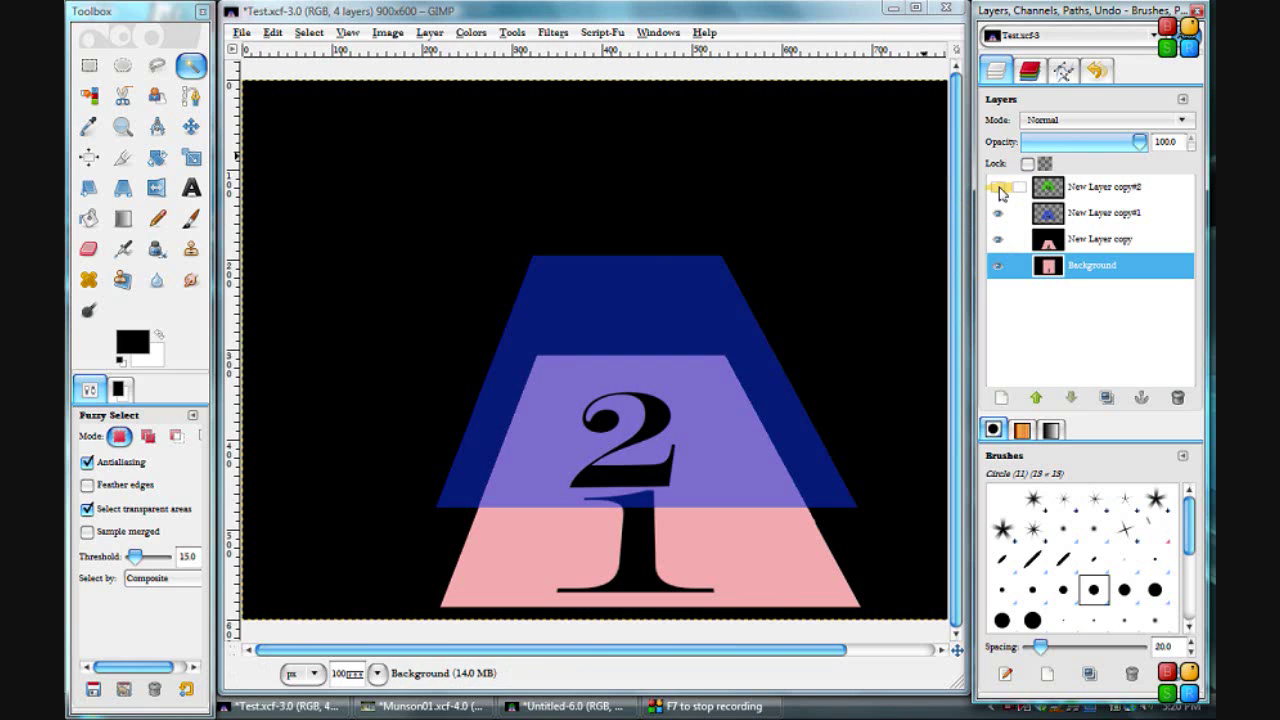
left_click(999, 187)
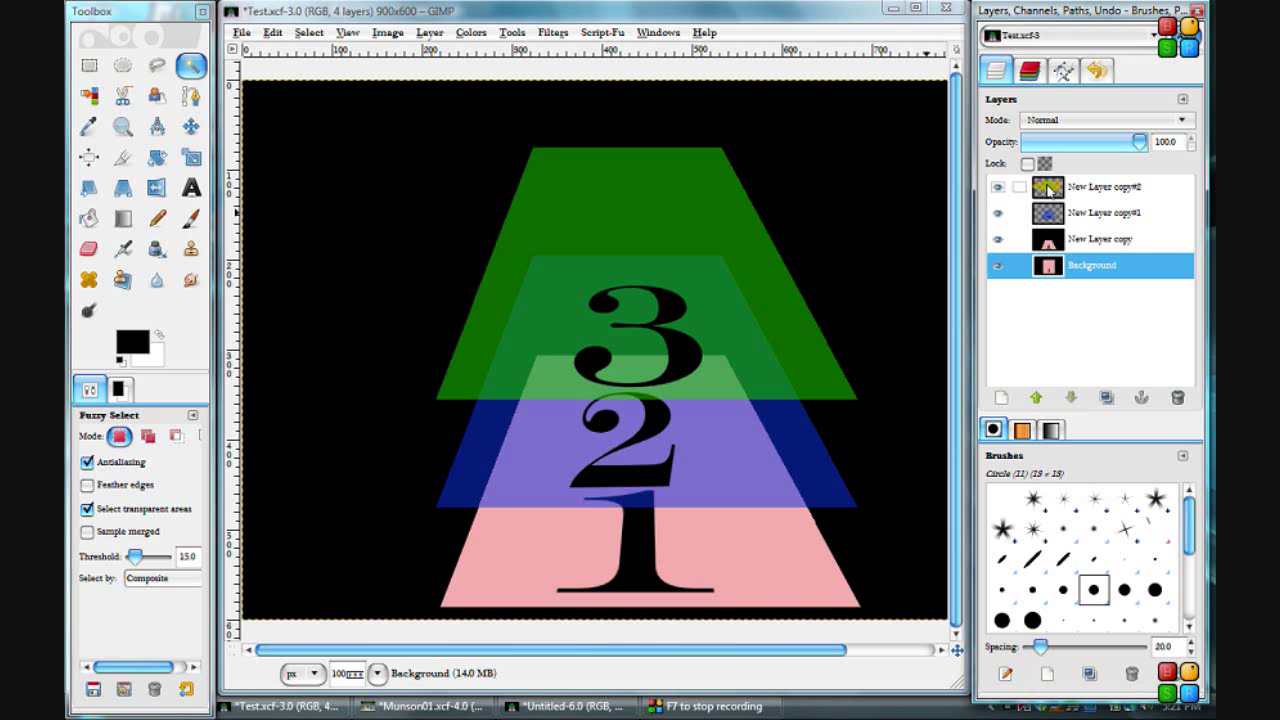
left_click(997, 188)
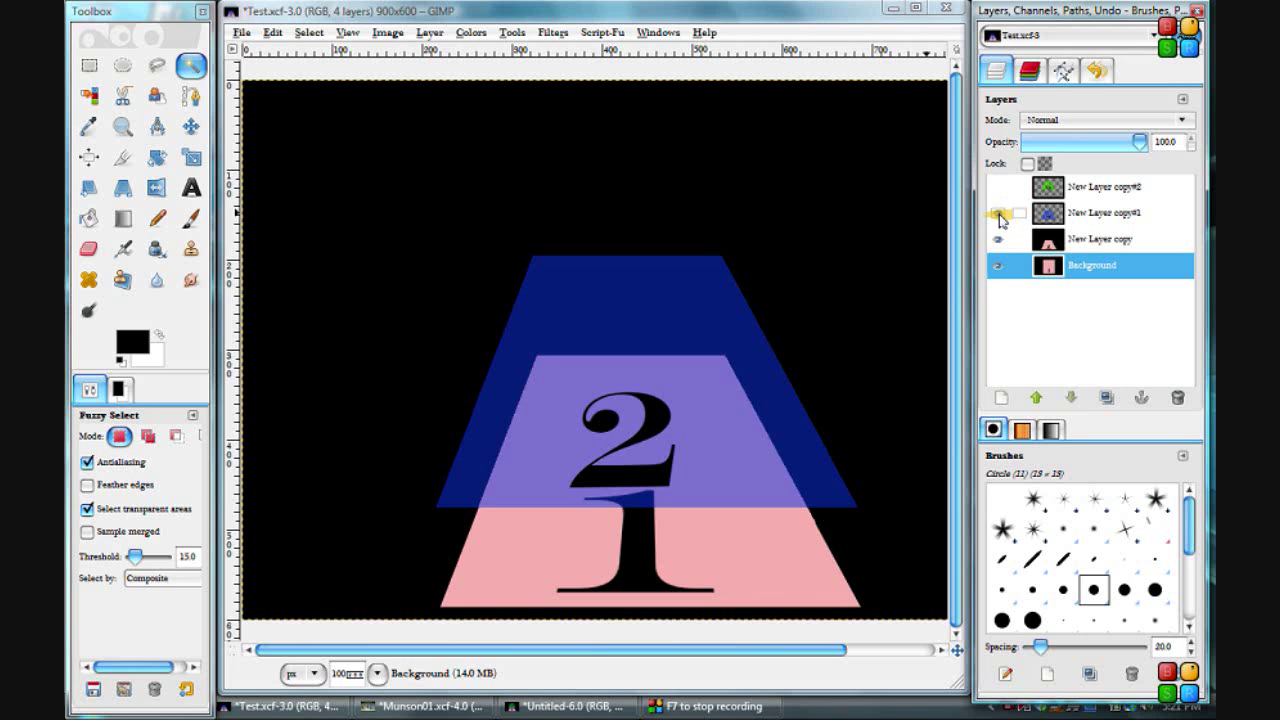
left_click(998, 213)
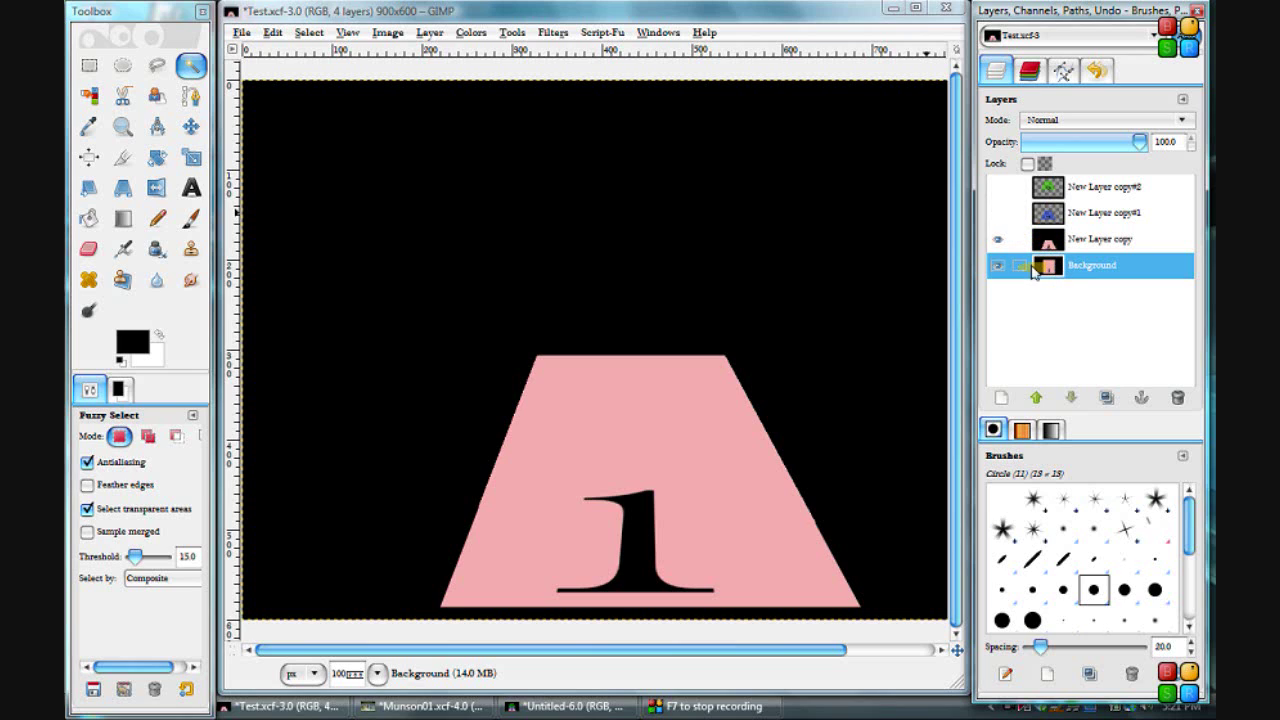
left_click(999, 243)
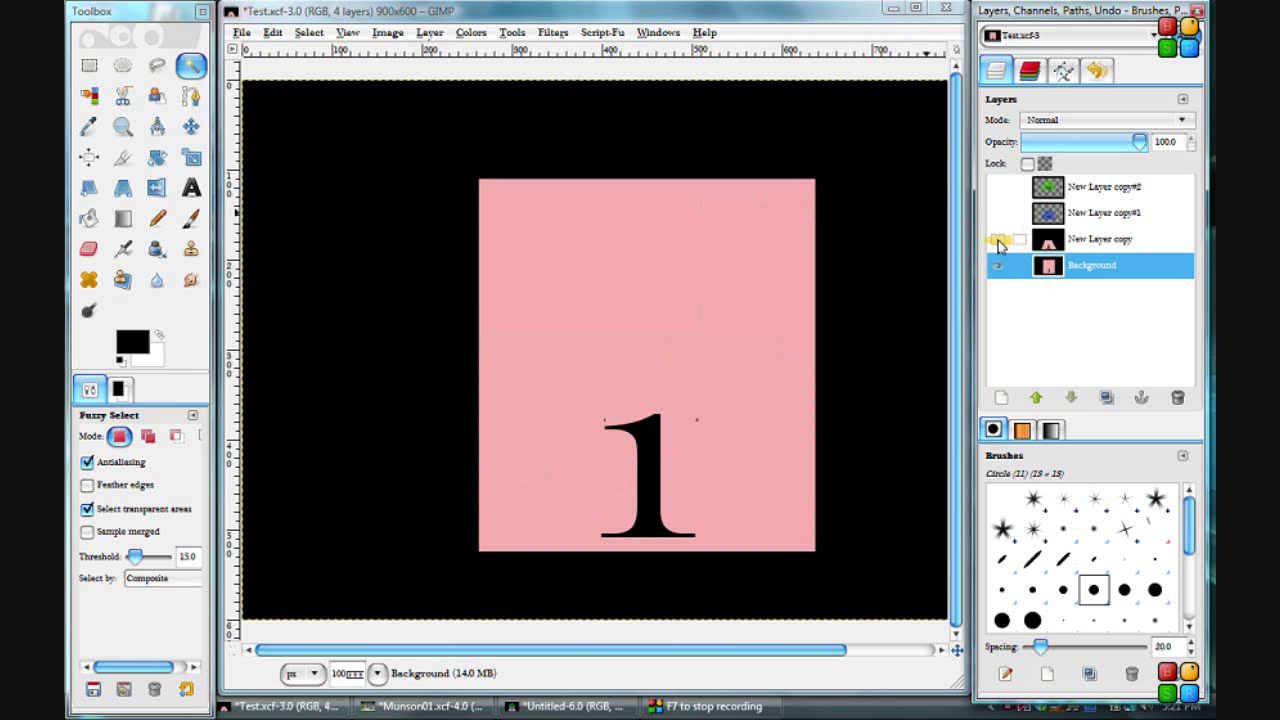
left_click(999, 243)
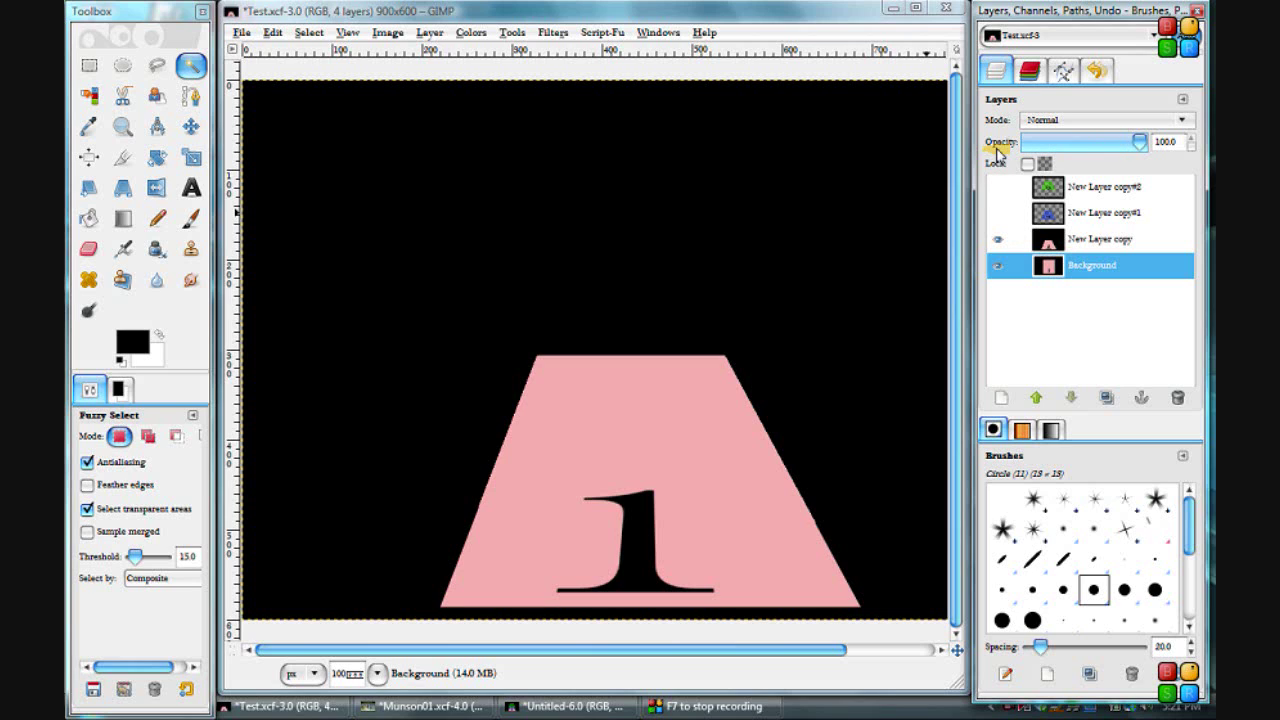
Step: Lower and restore New Layer copy's opacity, then show the blue 2 and green 3 layers
left_click(1048, 240)
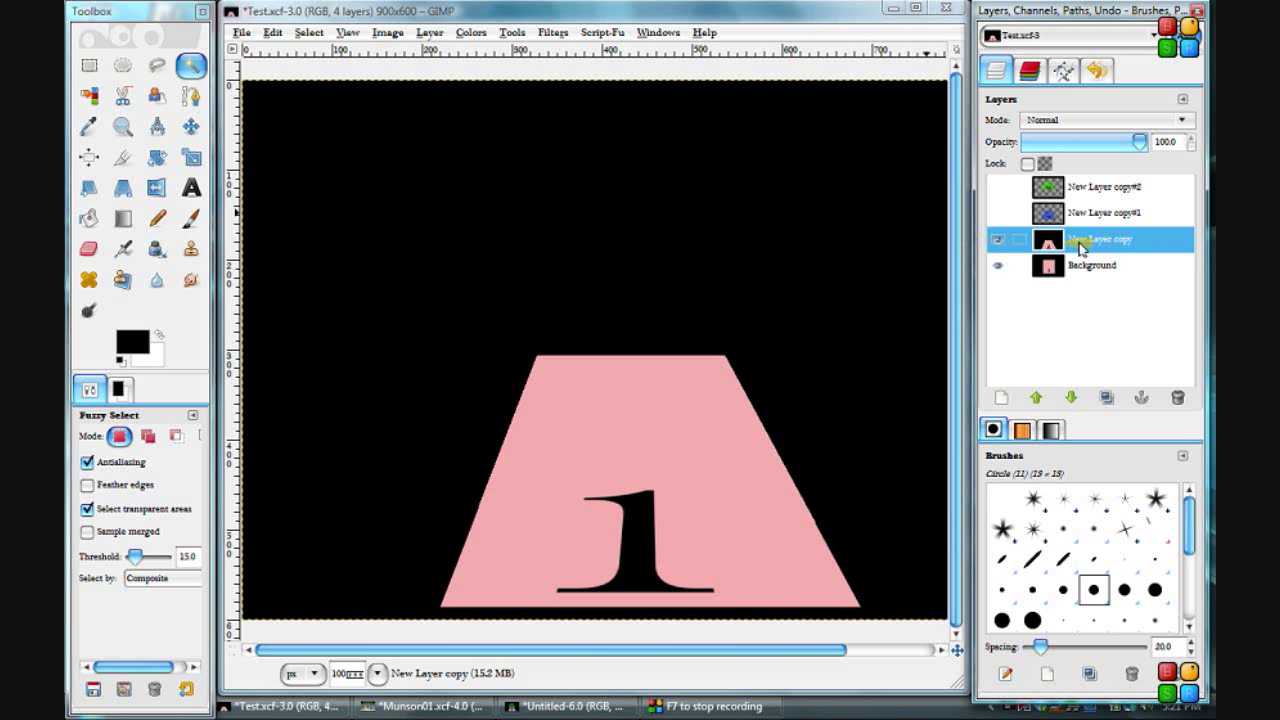
left_click_drag(1136, 142, 1082, 147)
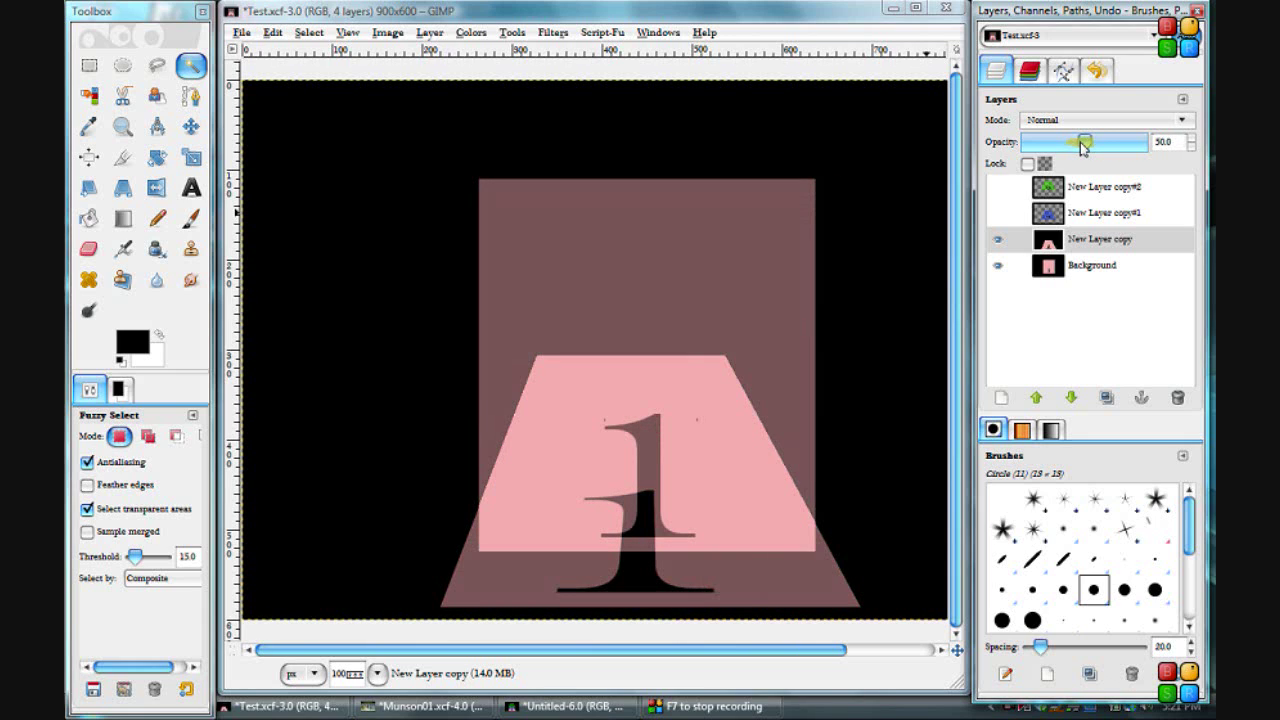
left_click_drag(1082, 147, 1143, 143)
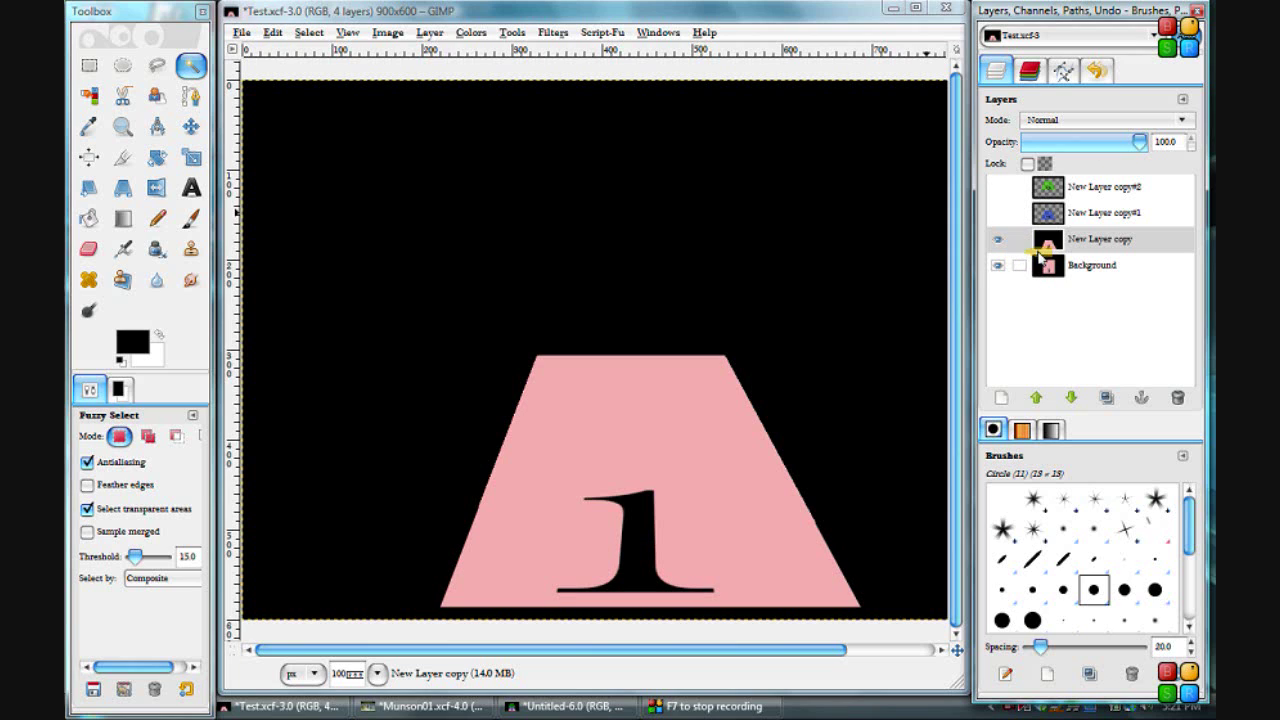
left_click(997, 212)
left_click(997, 187)
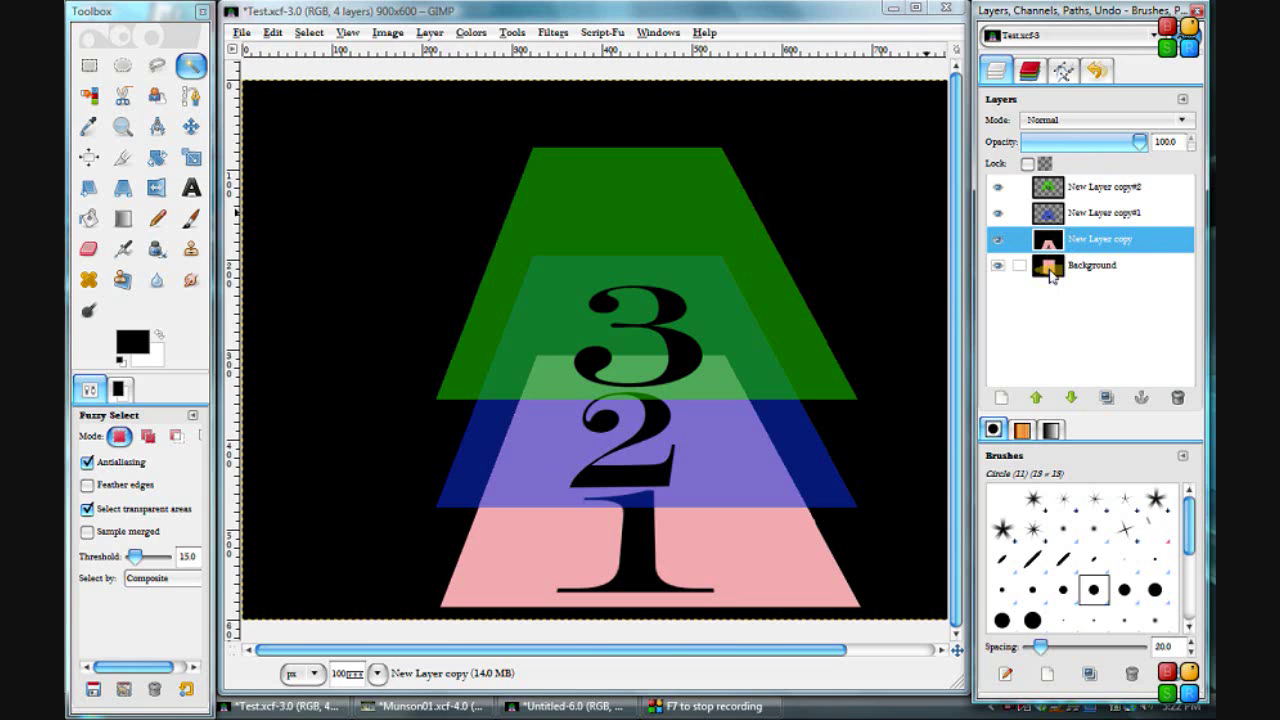
left_click(1050, 276)
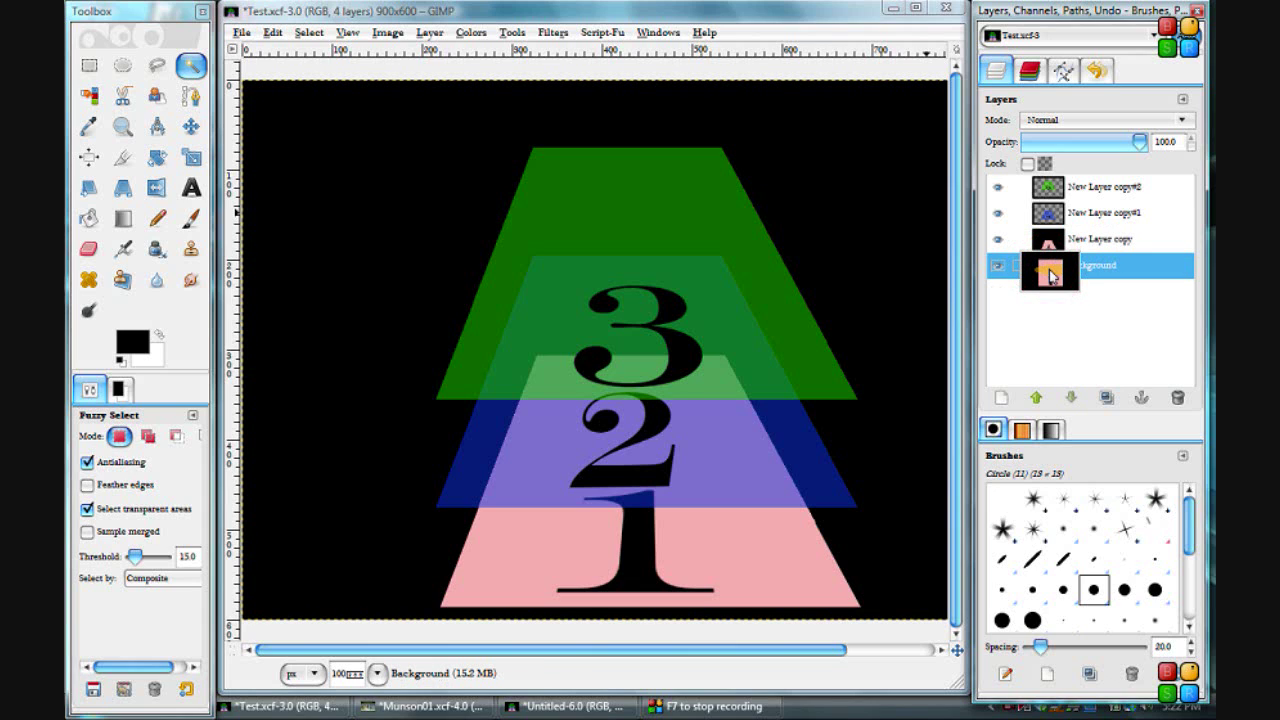
left_click_drag(1050, 273, 1048, 238)
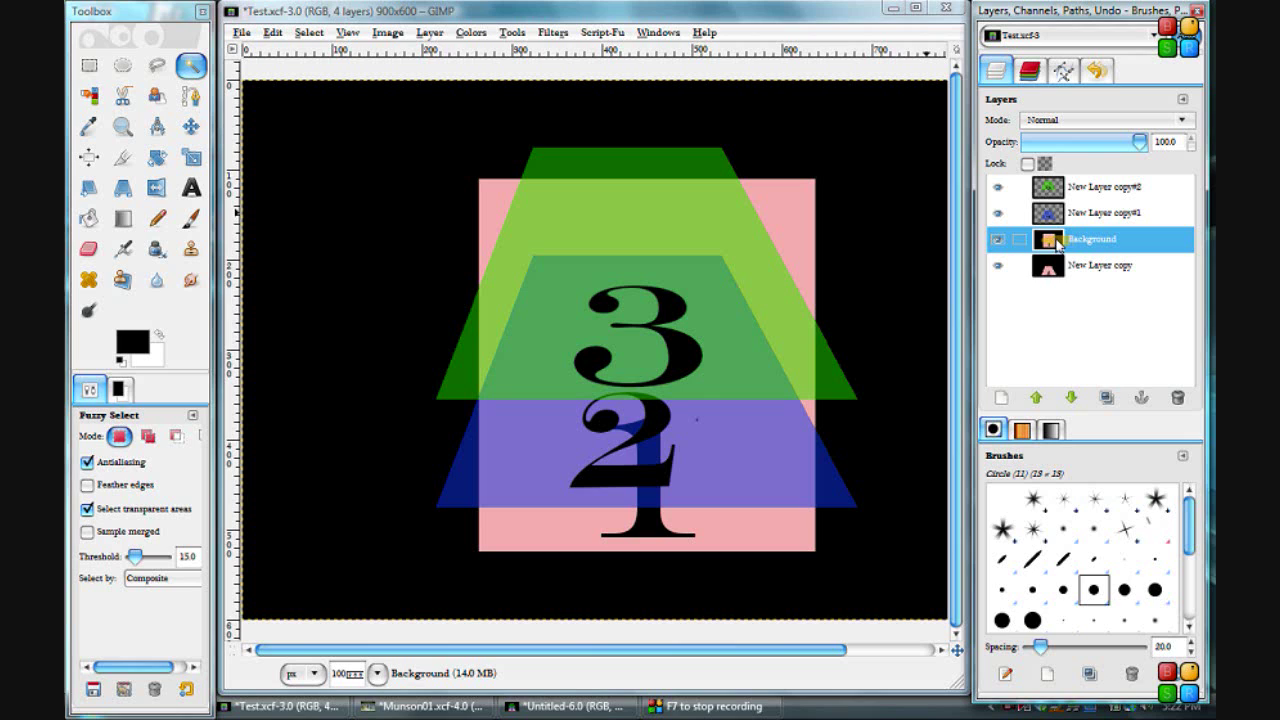
left_click_drag(1058, 243, 1055, 200)
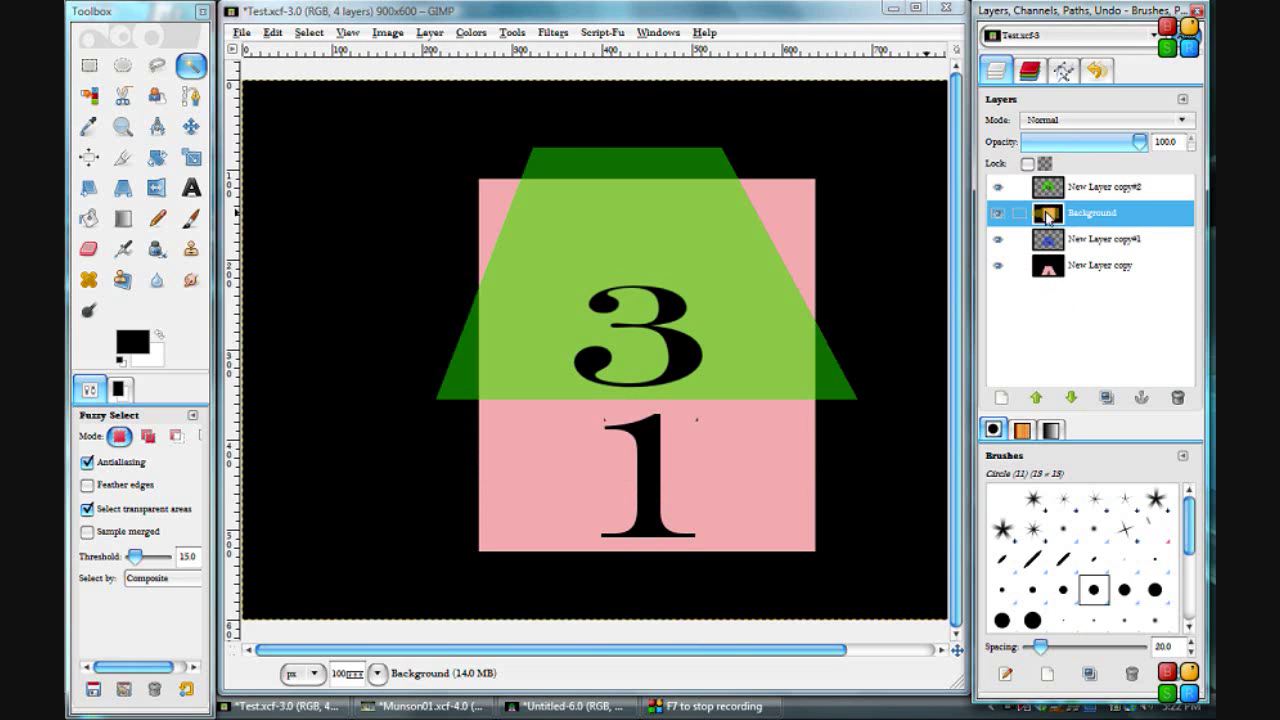
left_click_drag(1047, 213, 1047, 185)
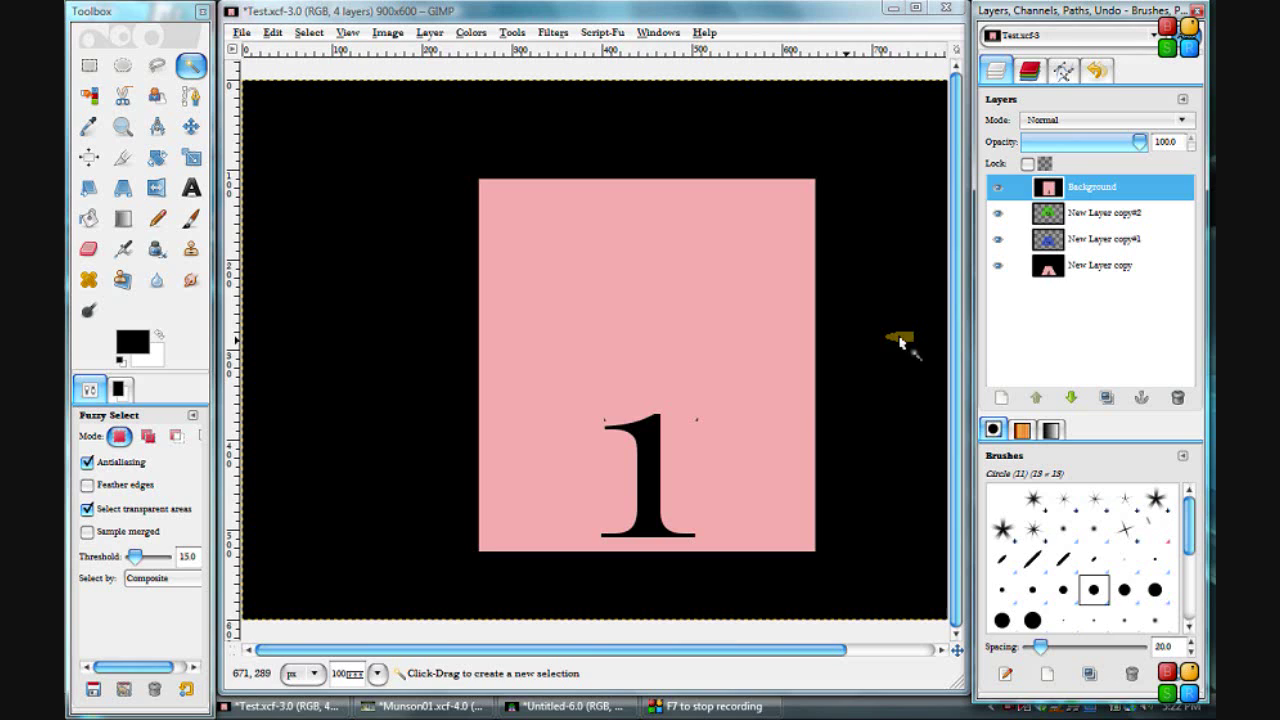
left_click(998, 188)
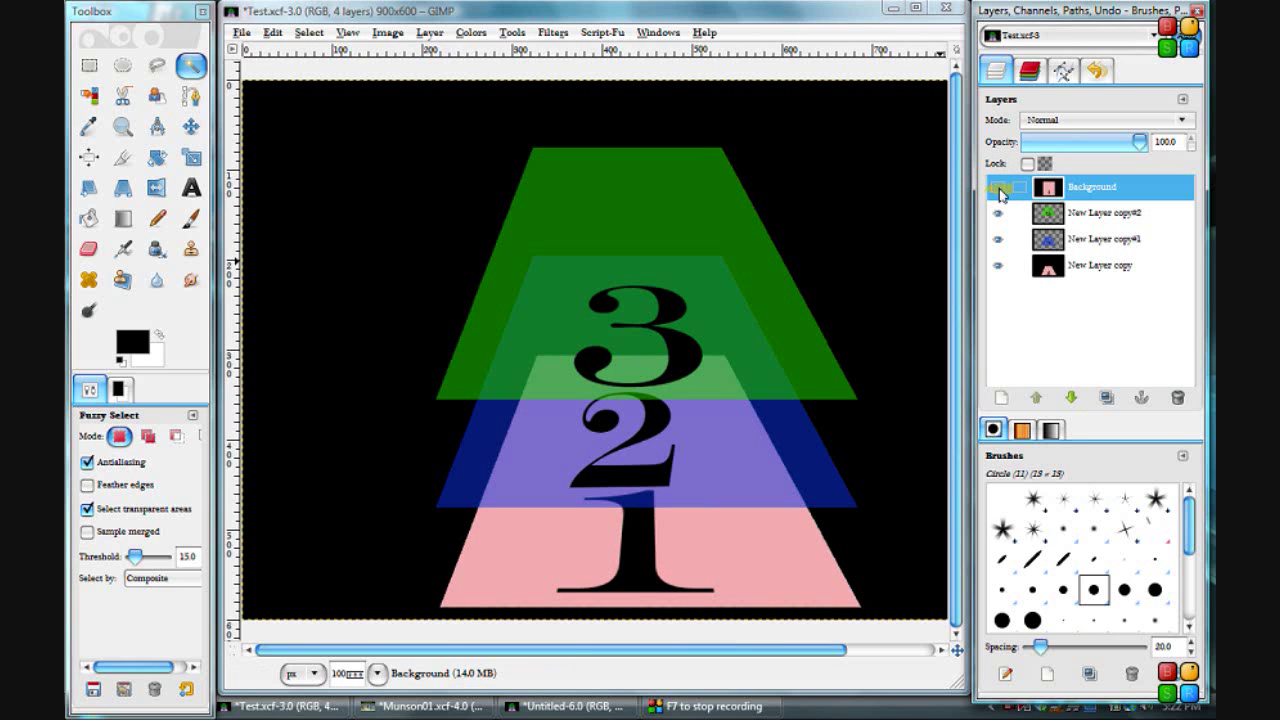
left_click(999, 189)
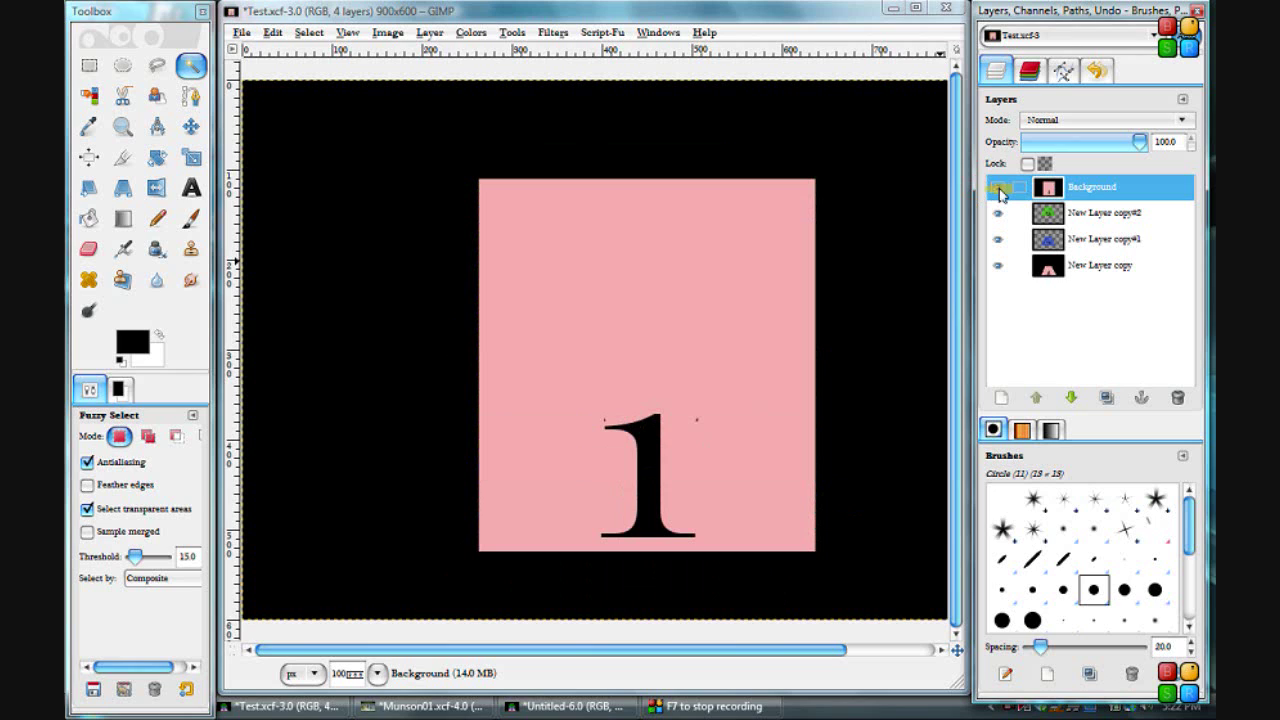
left_click_drag(1048, 186, 1046, 284)
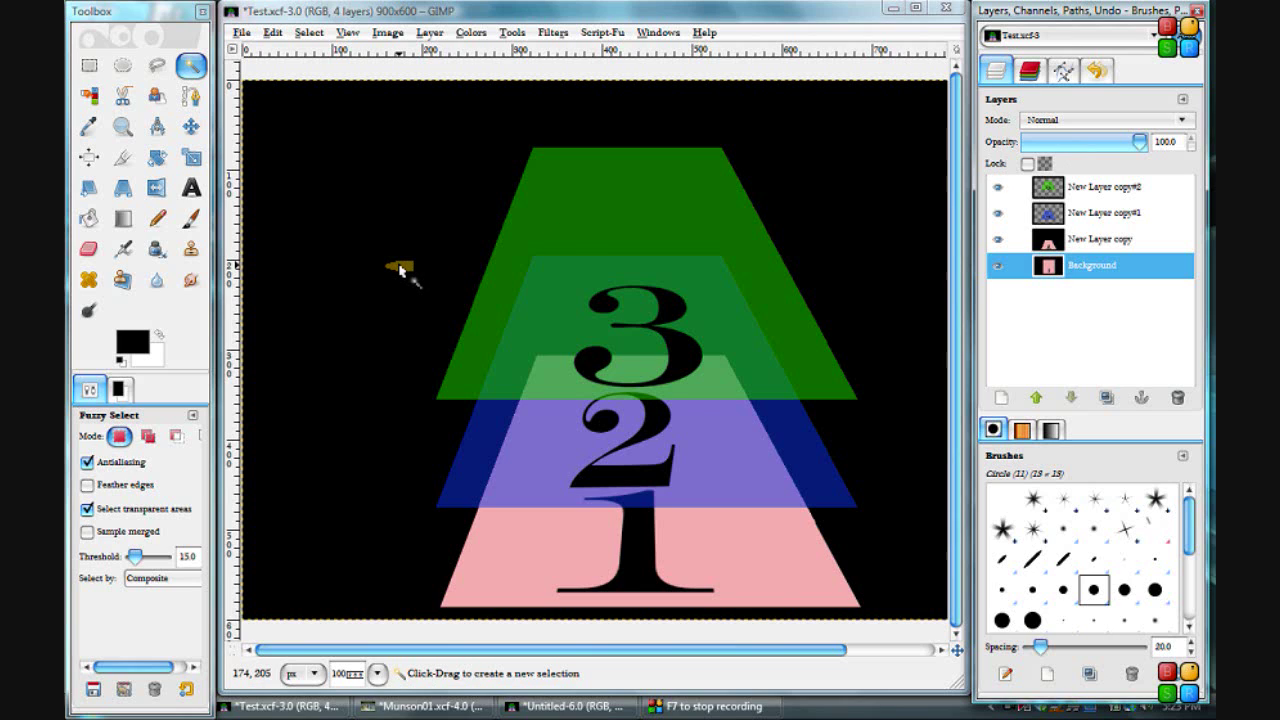
Step: Drop the selection with Select > None and bring the flattened Untitled-6 image forward
key("ctrl+z")
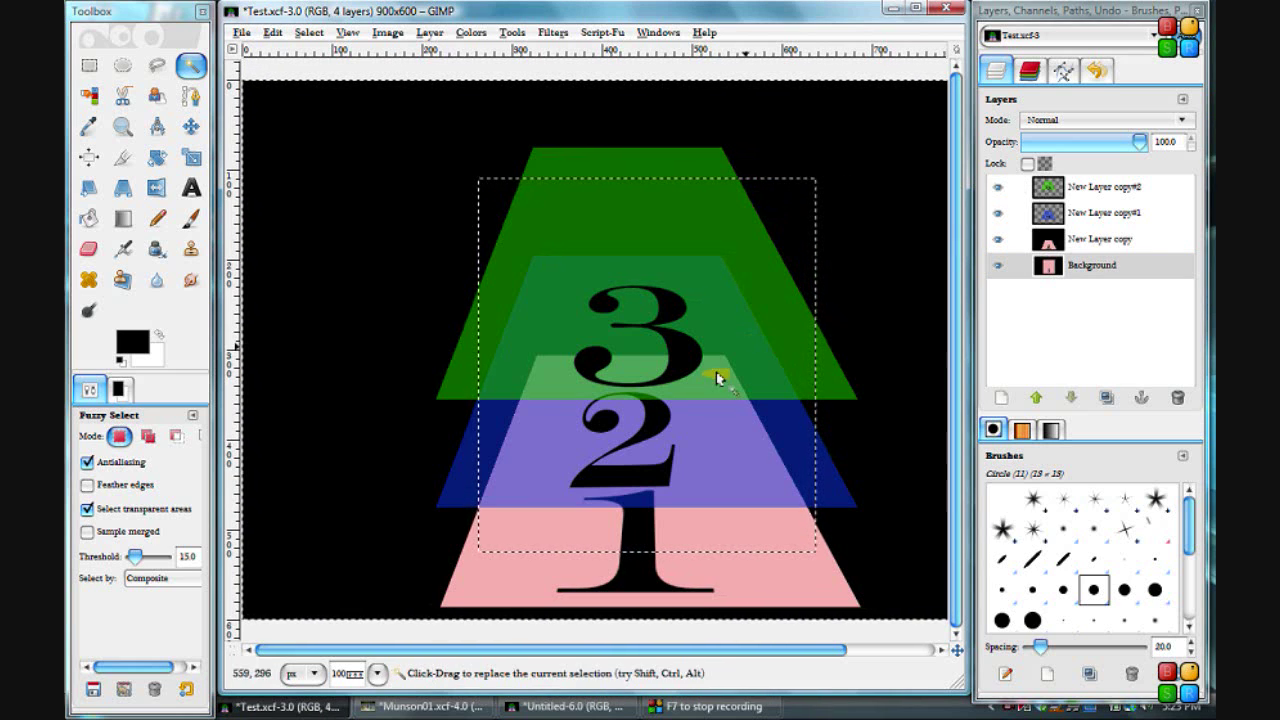
left_click(308, 32)
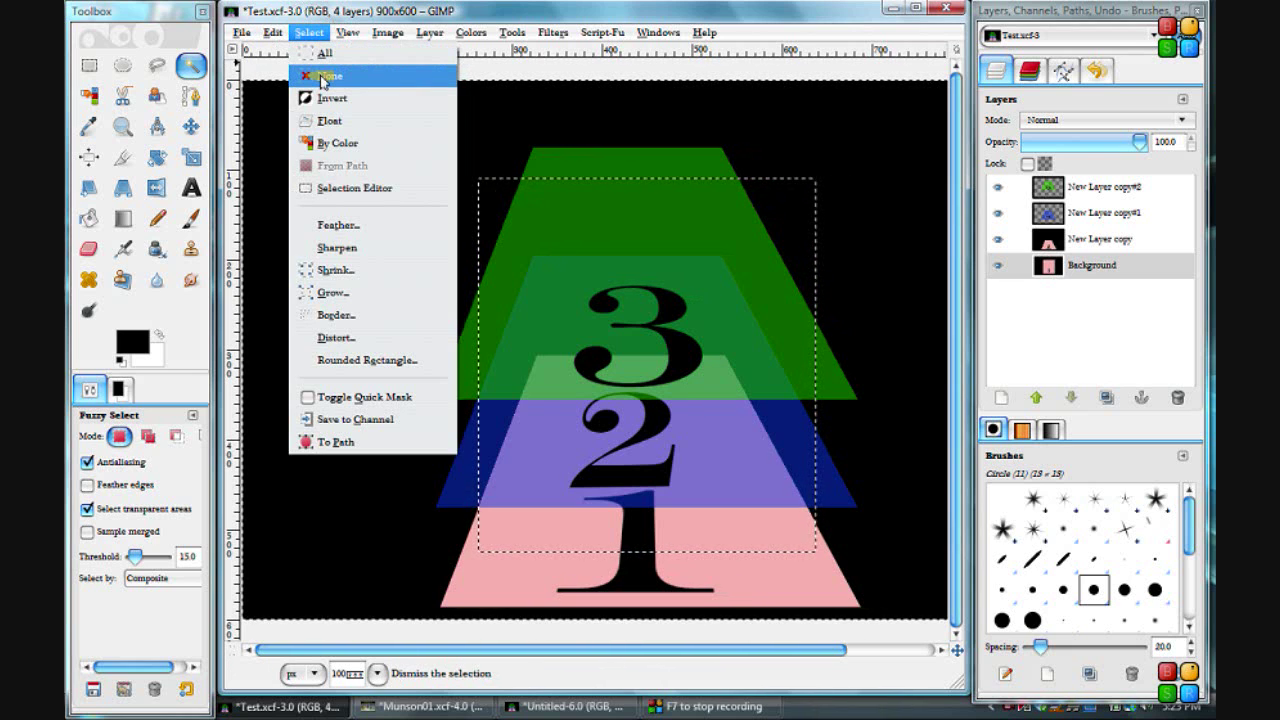
left_click(322, 77)
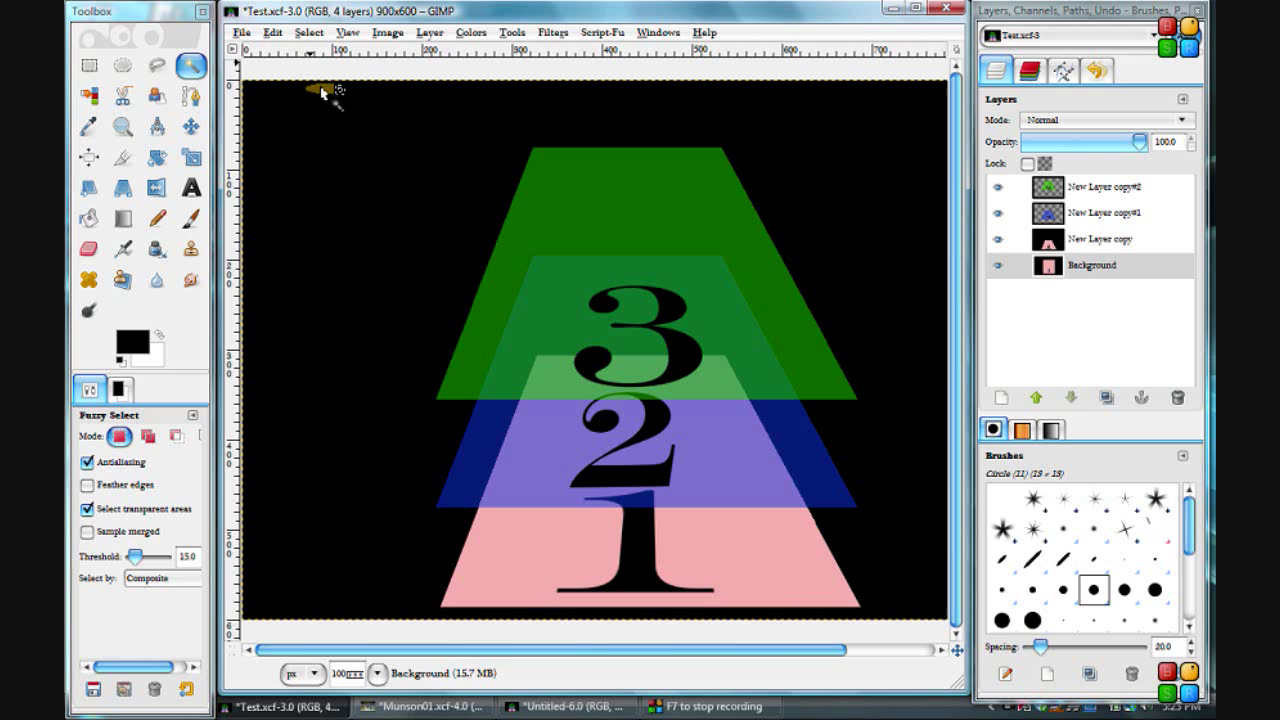
left_click(555, 710)
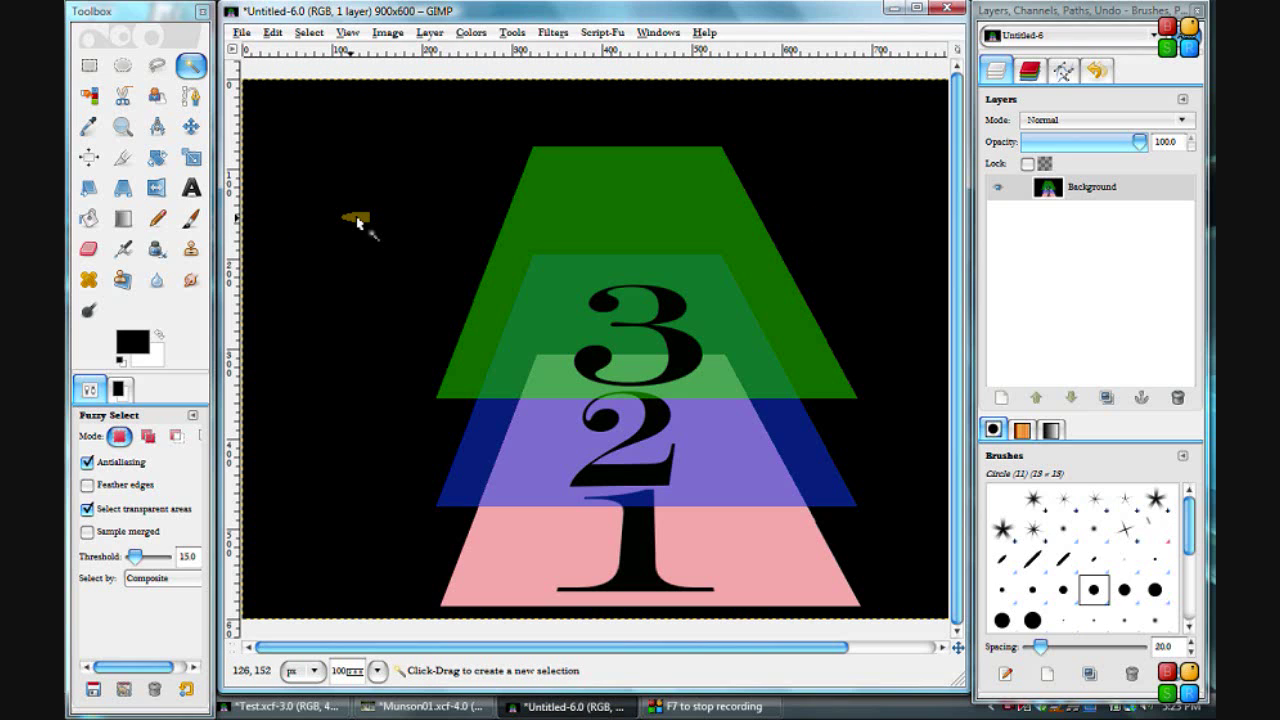
Step: Delete Untitled-6's fuzzy-selected black background to transparency, pick the Paintbrush, and deselect
left_click(357, 222)
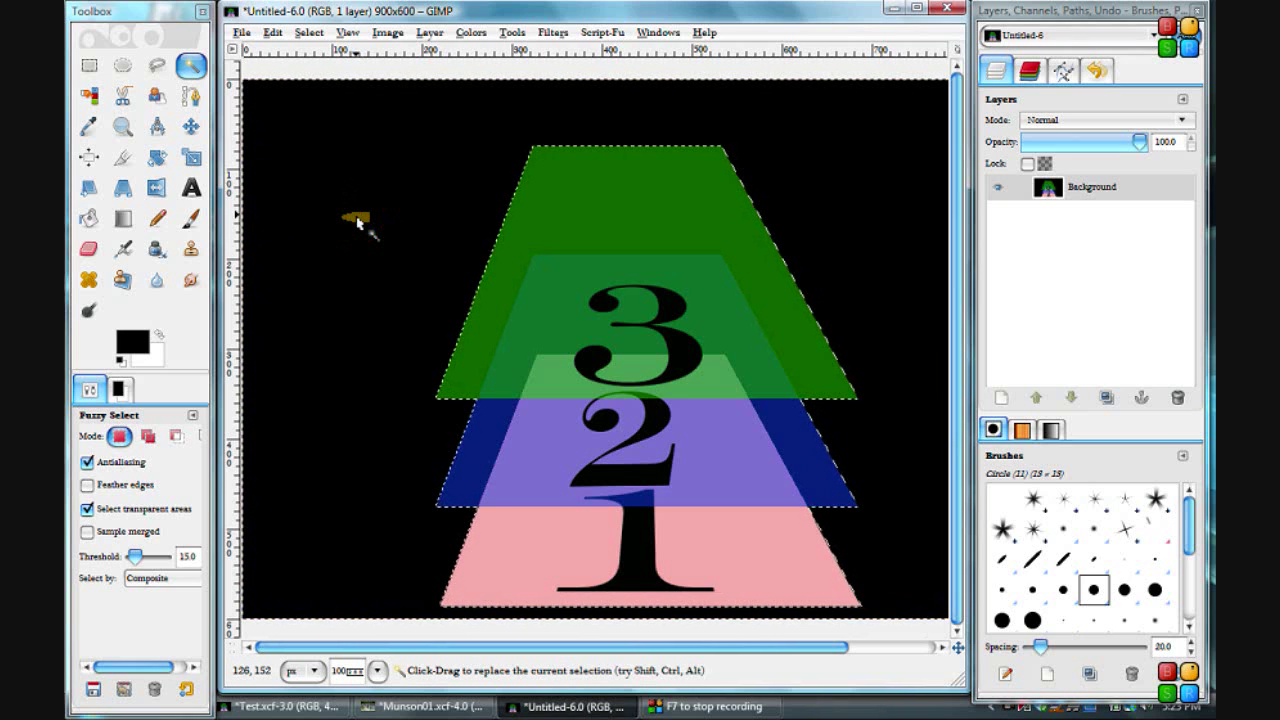
key("Delete")
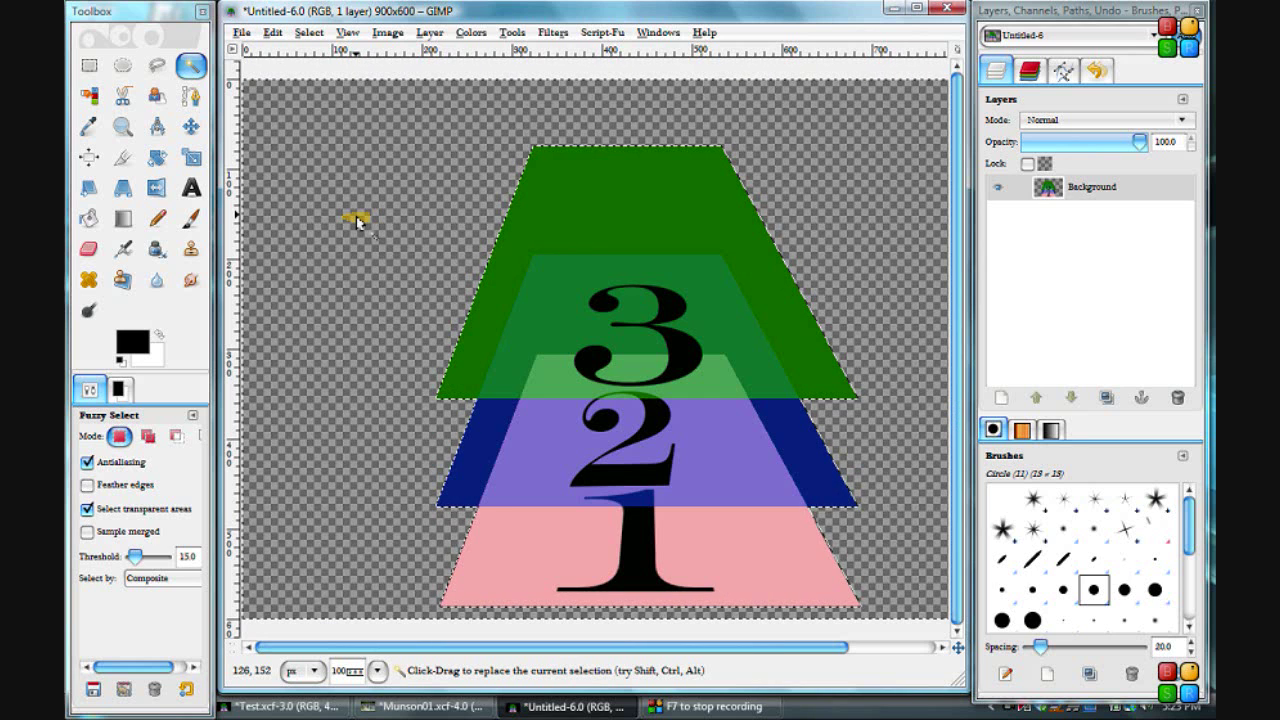
left_click(192, 219)
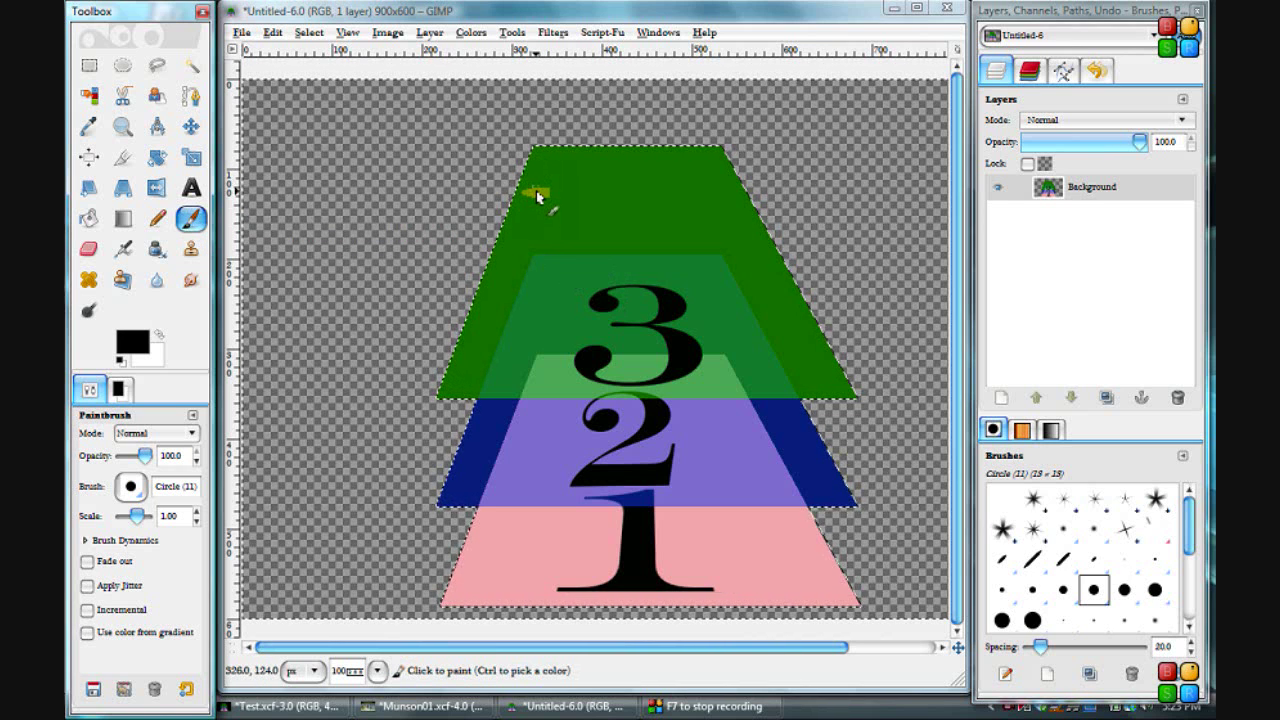
left_click(310, 32)
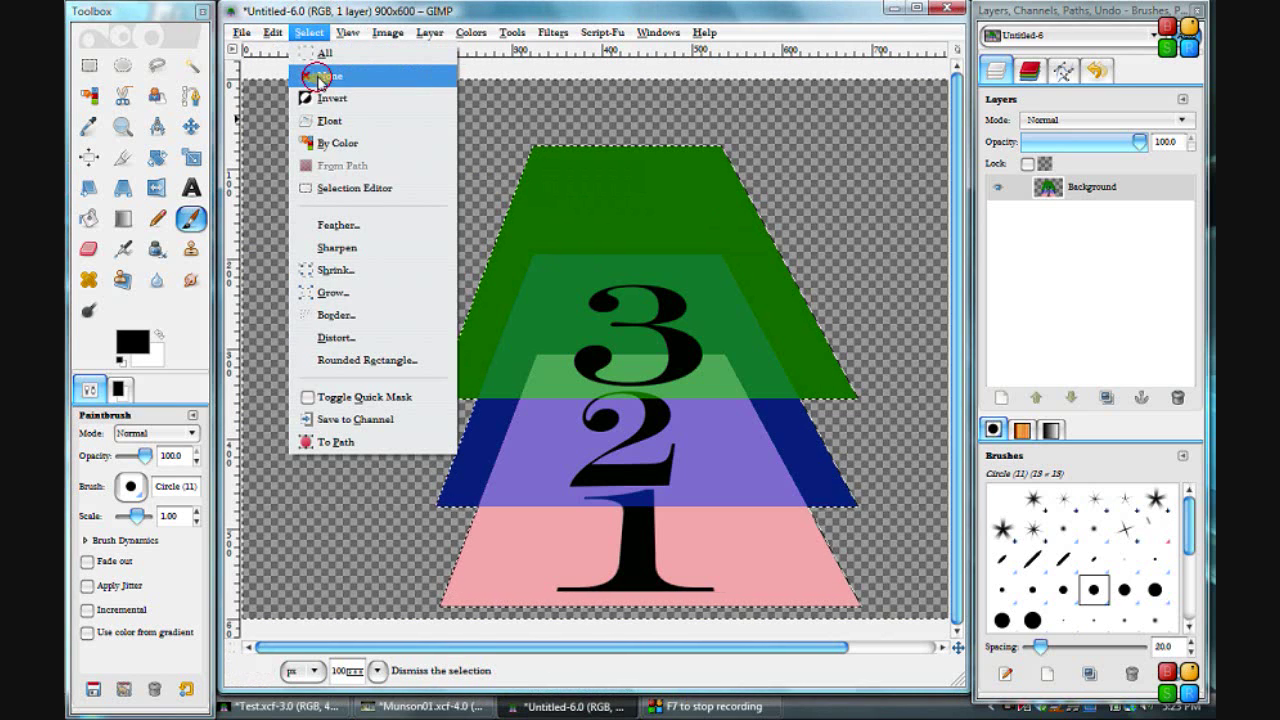
left_click(322, 76)
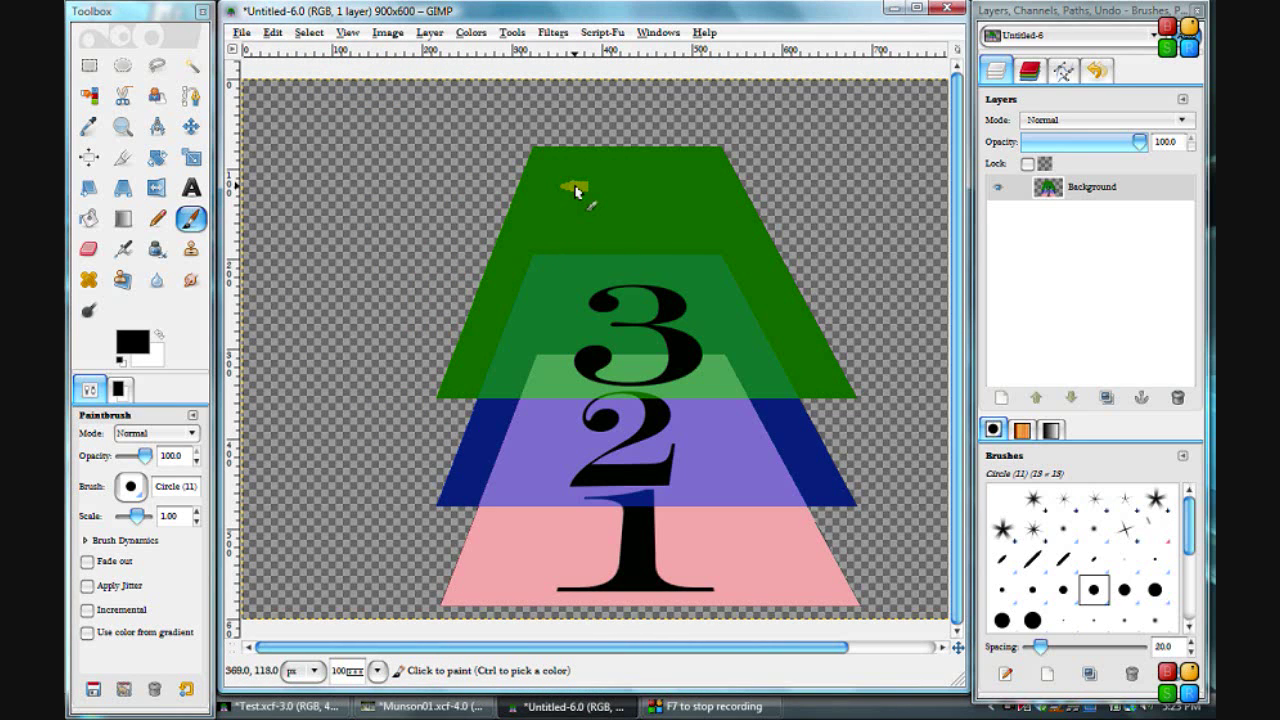
Step: Paint a black test stroke near the green trapezoid's top, then undo it
mouse_move(575, 191)
left_mouse_down()
mouse_move(551, 171)
mouse_move(589, 184)
mouse_move(539, 148)
mouse_move(566, 158)
mouse_move(493, 207)
mouse_move(618, 170)
mouse_move(500, 236)
mouse_move(540, 212)
mouse_move(513, 225)
mouse_move(509, 196)
mouse_move(575, 207)
left_mouse_up()
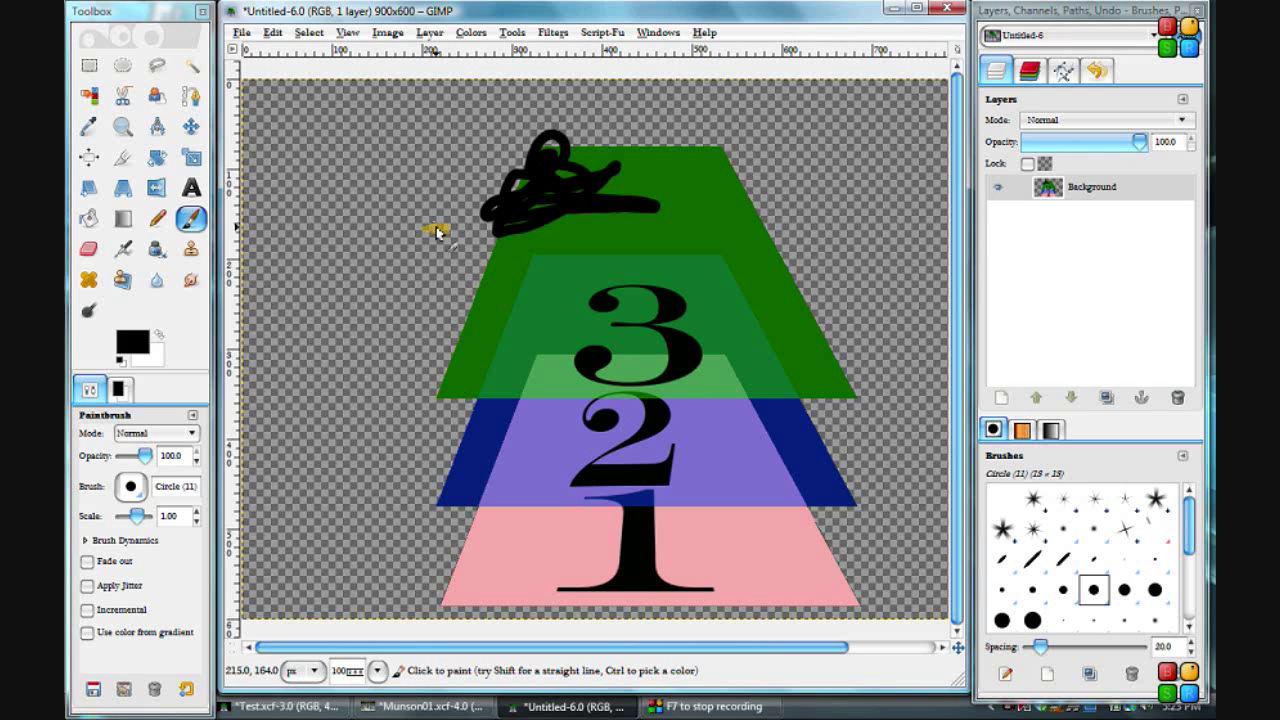
key("ctrl")
key("ctrl+z")
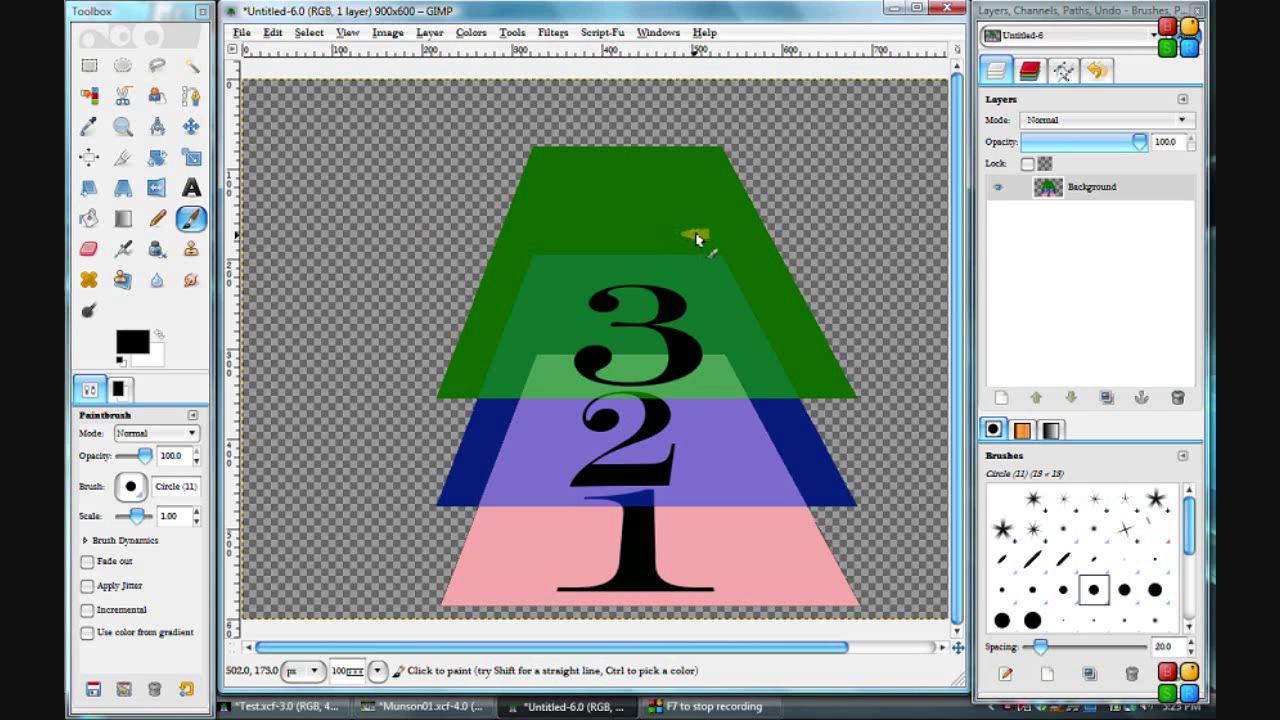
Step: Tick Lock alpha channel and paint a black stroke across the green trapezoid's top
left_click(1027, 164)
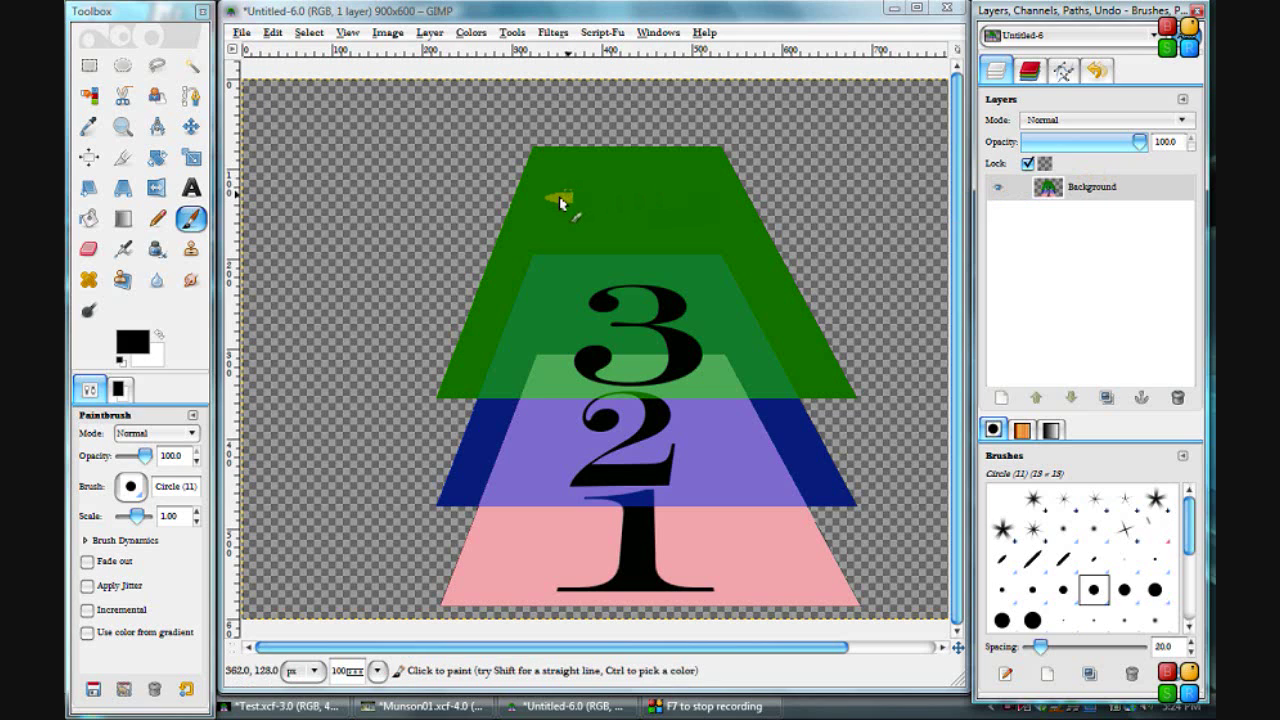
mouse_move(552, 202)
left_mouse_down()
mouse_move(517, 178)
mouse_move(549, 159)
mouse_move(536, 182)
mouse_move(545, 146)
mouse_move(576, 173)
mouse_move(551, 131)
mouse_move(489, 201)
mouse_move(553, 131)
mouse_move(571, 188)
mouse_move(546, 155)
mouse_move(532, 196)
left_mouse_up()
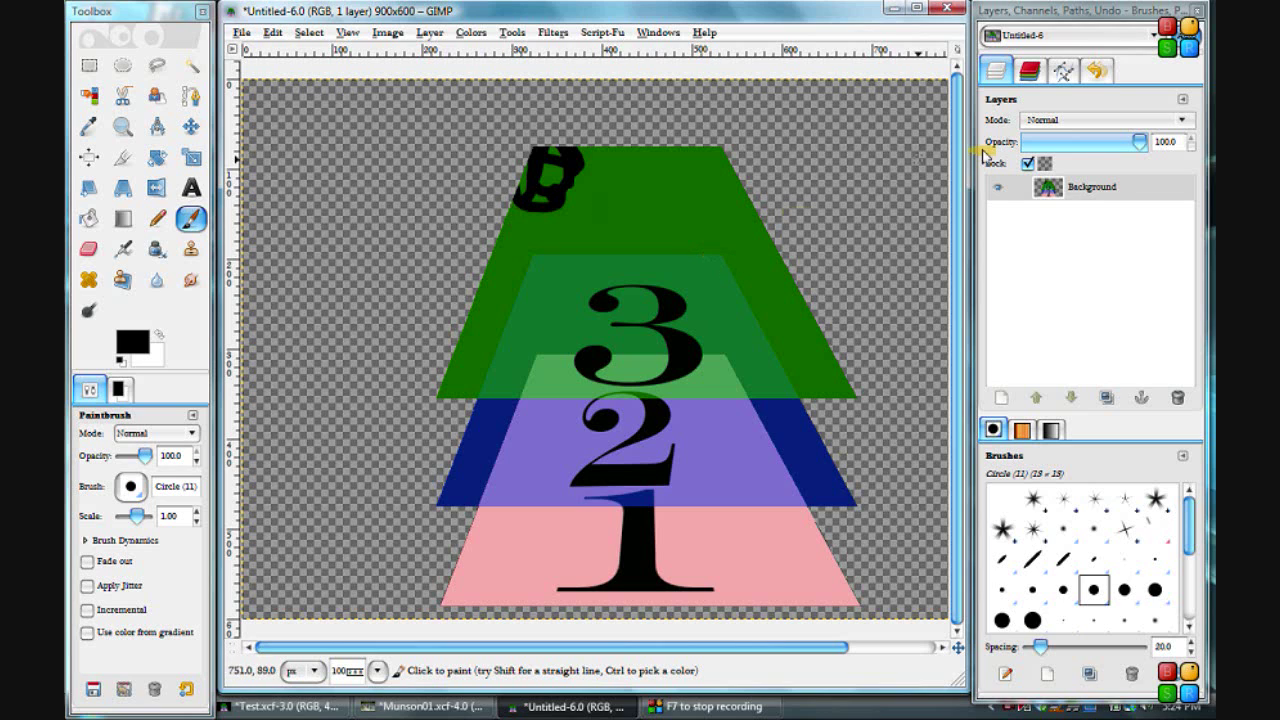
Step: Untick Lock alpha channel, paint a black loop, undo back to the black background, and deselect
left_click(1027, 165)
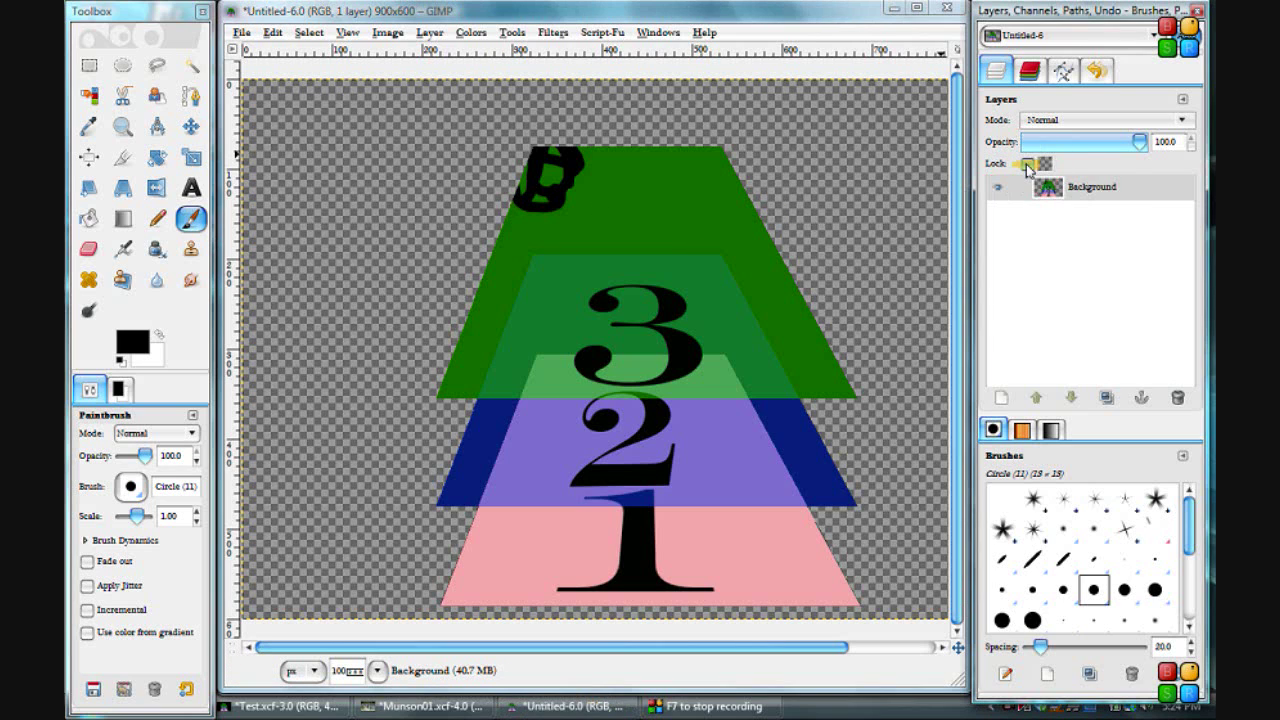
mouse_move(597, 148)
left_mouse_down()
mouse_move(600, 178)
mouse_move(592, 115)
mouse_move(545, 119)
mouse_move(495, 150)
mouse_move(500, 217)
mouse_move(548, 222)
mouse_move(594, 176)
left_mouse_up()
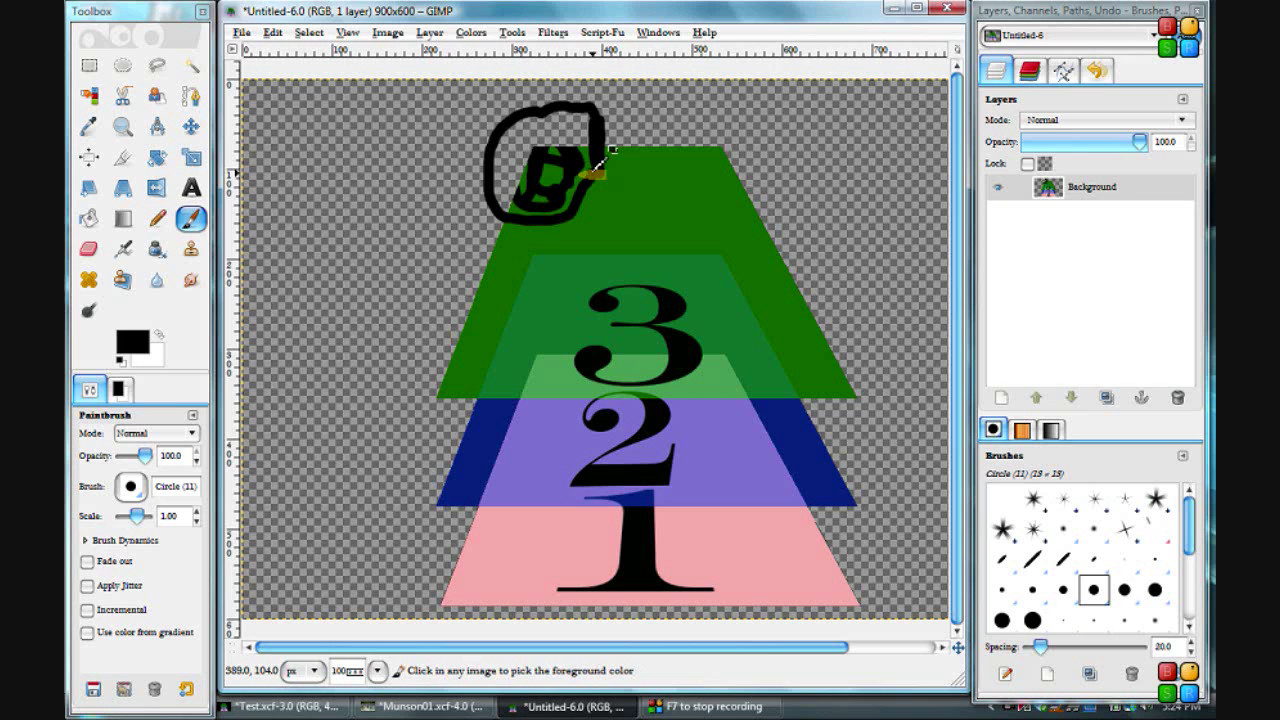
key("ctrl+z")
key("ctrl+z")
key("ctrl+z")
key("ctrl+z")
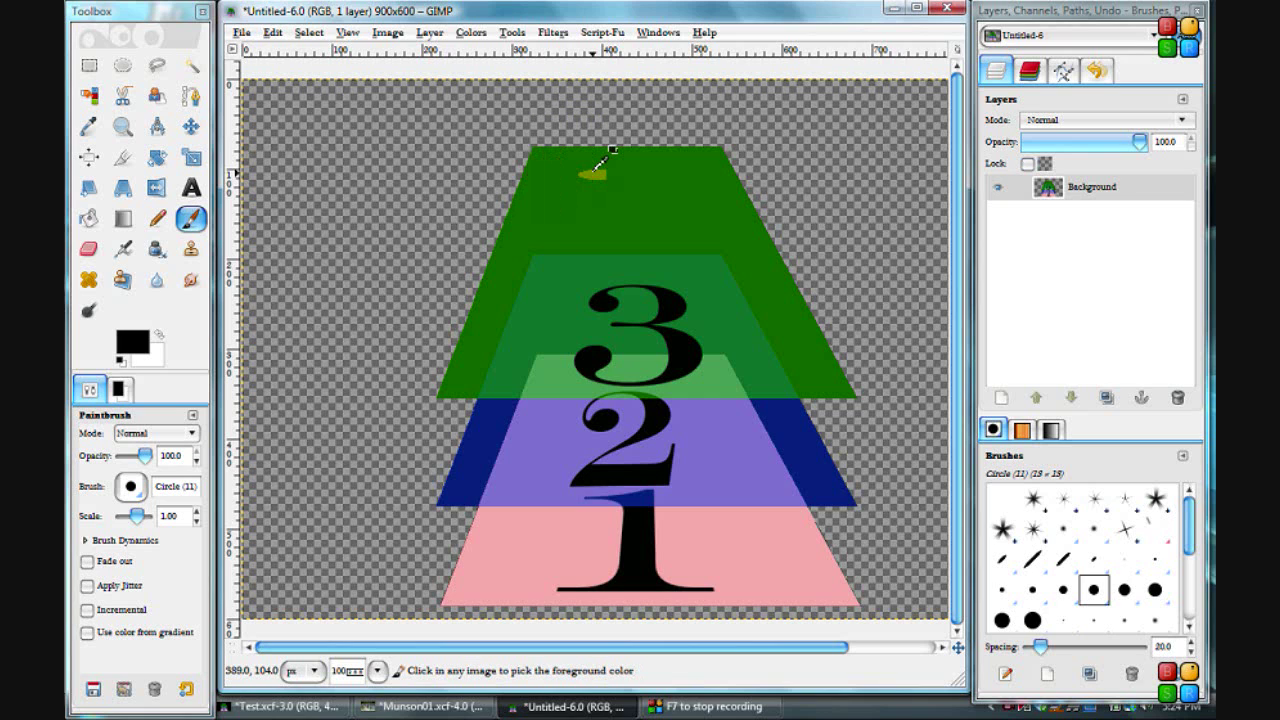
key("ctrl+z")
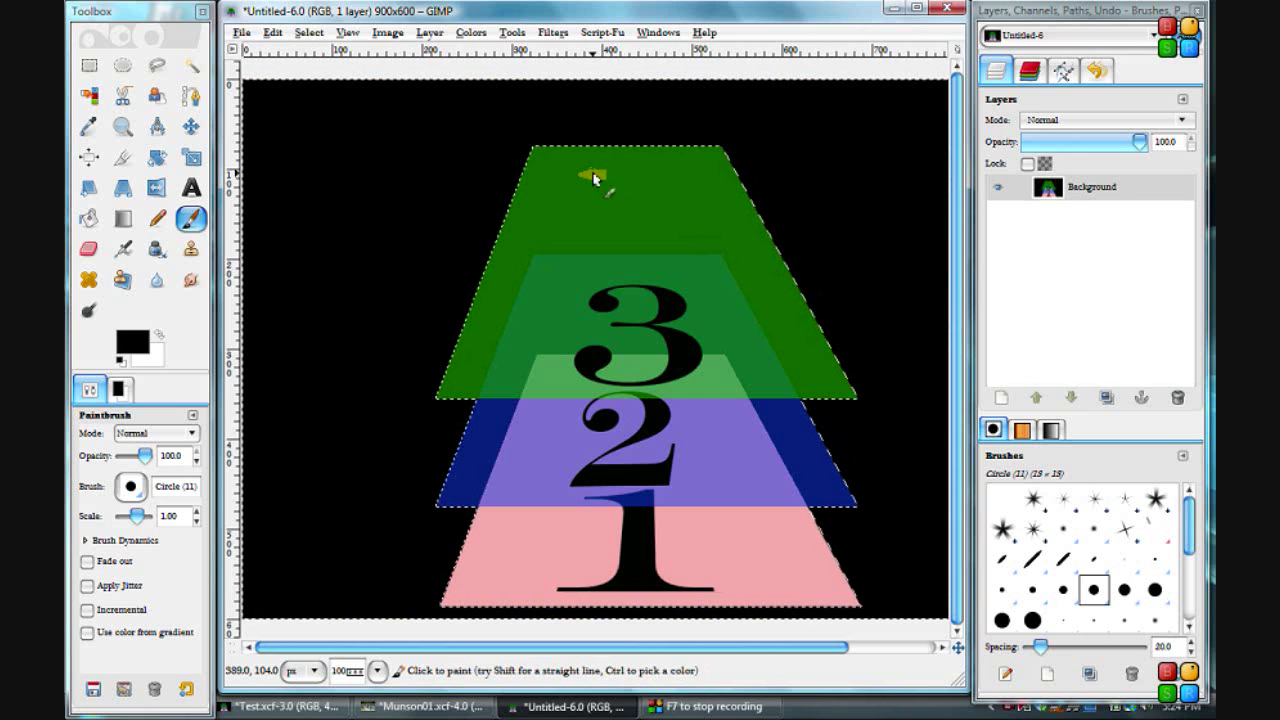
left_click(306, 33)
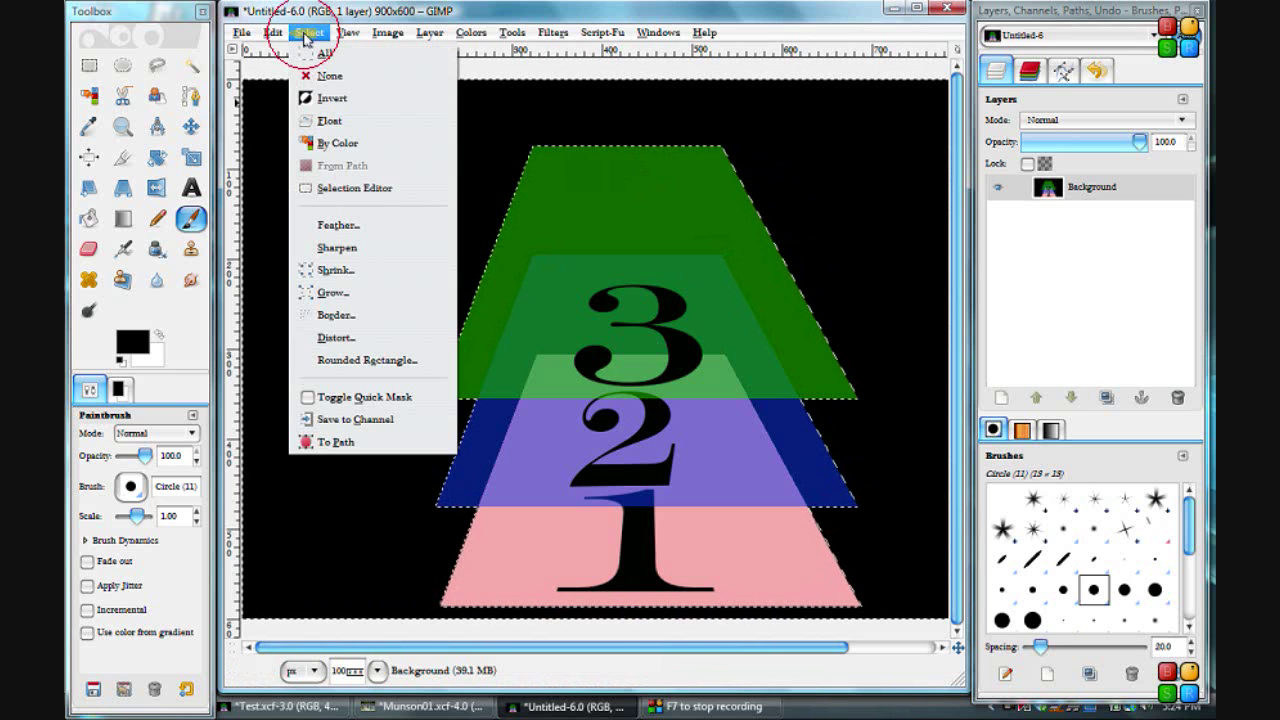
left_click(322, 77)
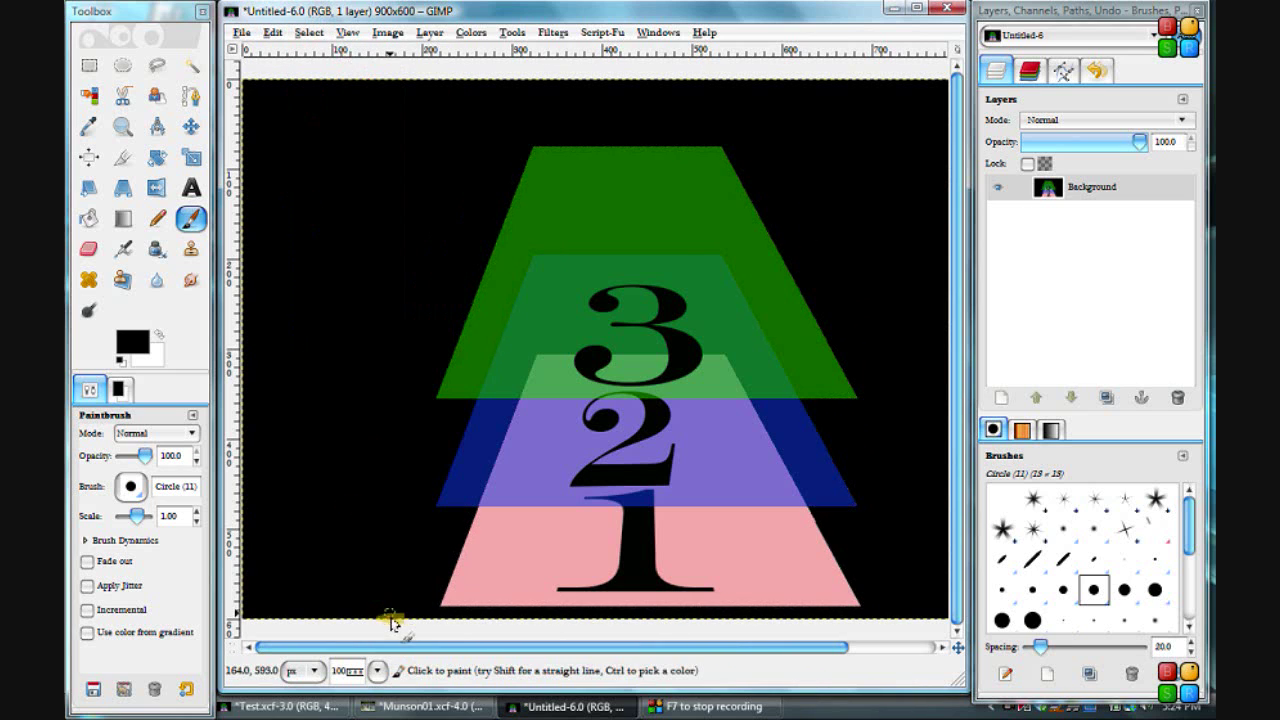
mouse_move(388, 711)
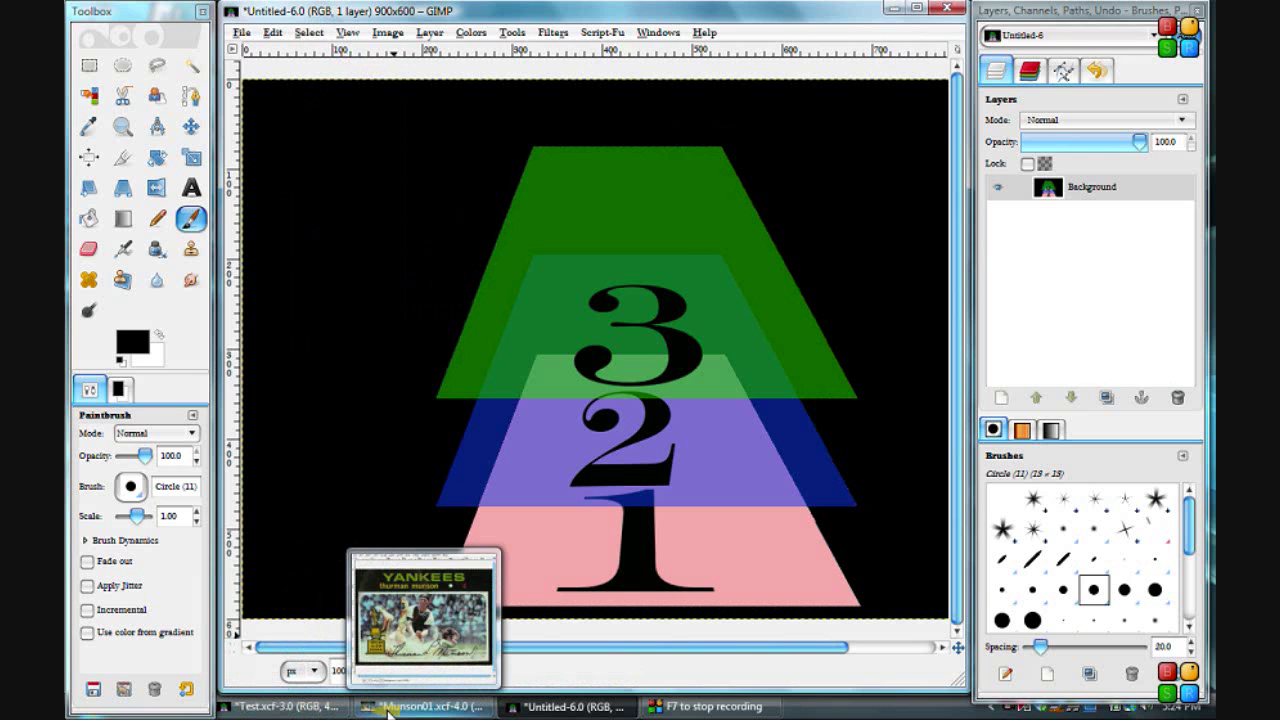